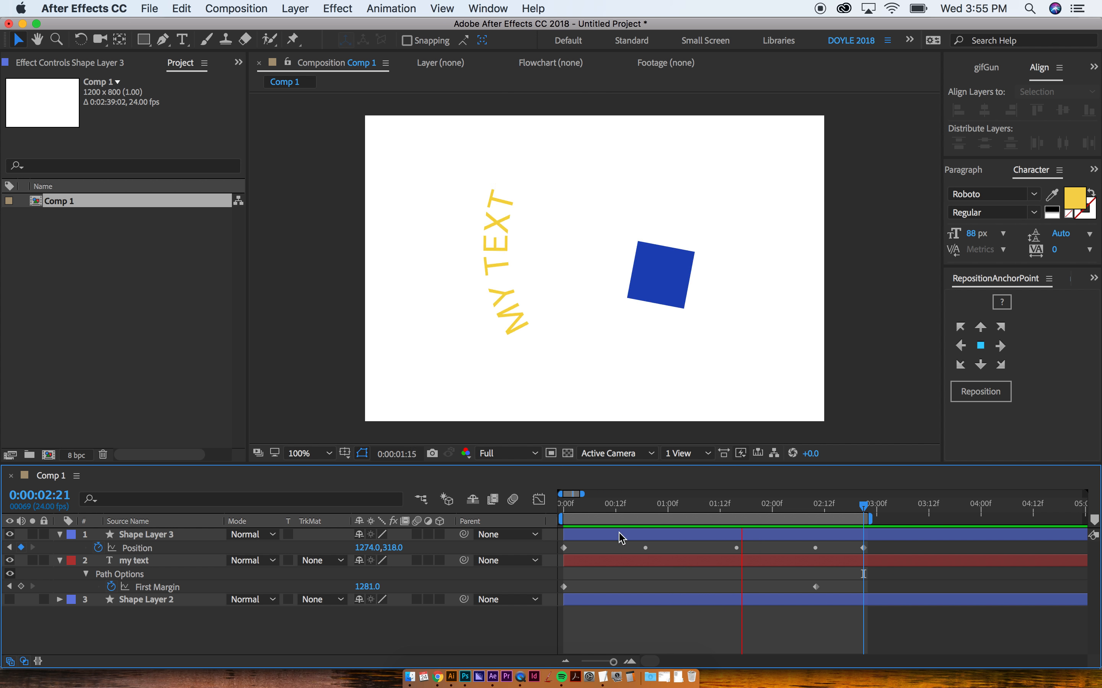
# Step: Stop the Comp 1 preview and scrub the time indicator back to 0:00:00:00
pyautogui.moveTo(610, 509); pyautogui.dragTo(552, 512)
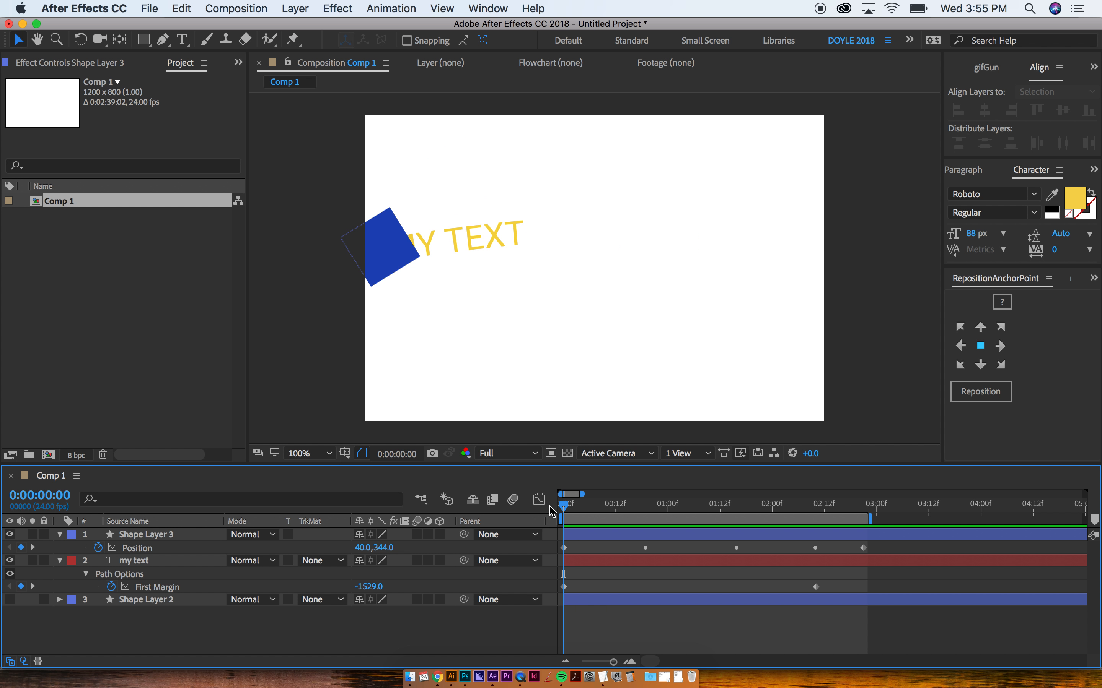
# Step: Create a new 1920×1080 composition
pyautogui.press('super+n')
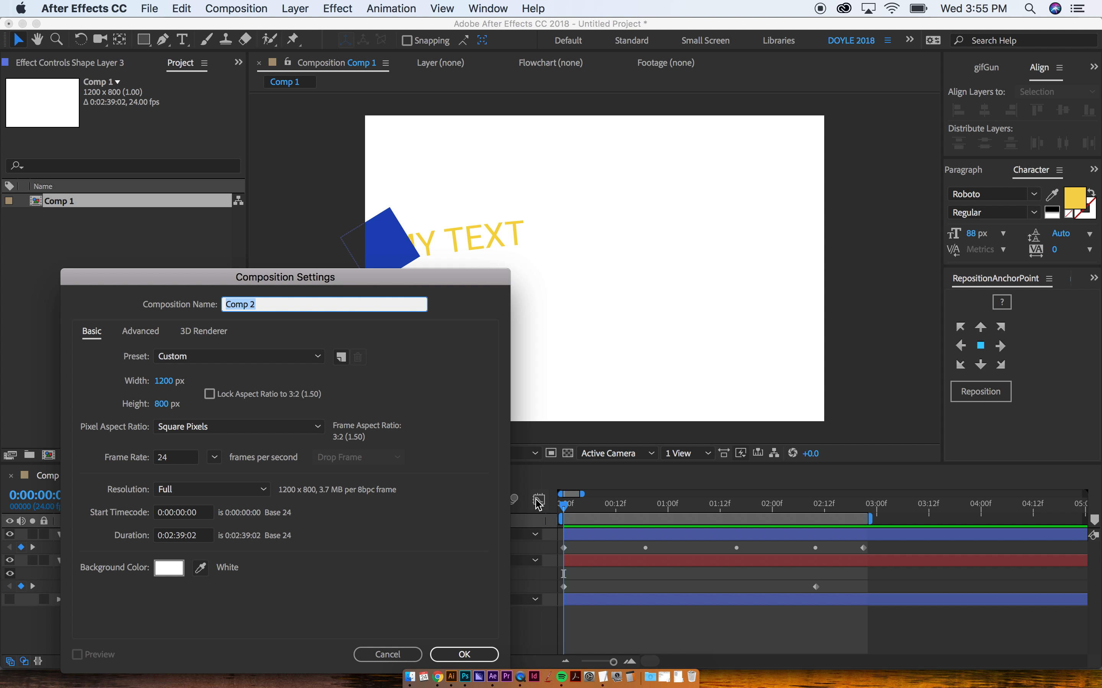
pyautogui.click(162, 382)
pyautogui.write('1920')
pyautogui.press('Tab')
pyautogui.write('1080')
pyautogui.press('Return')
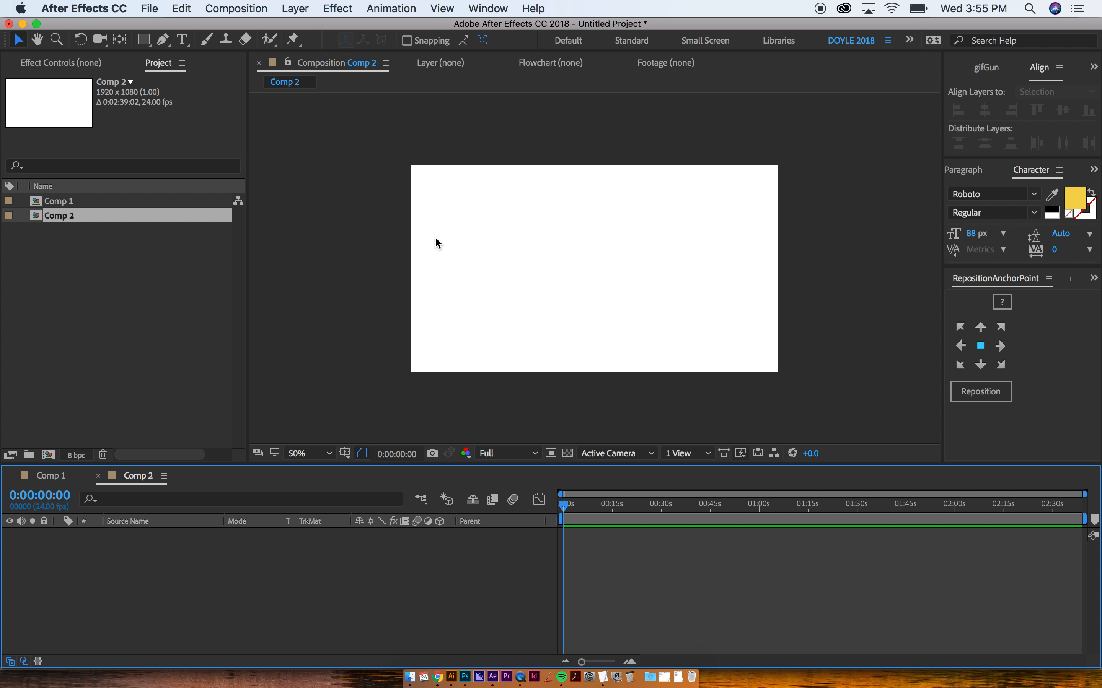
# Step: Try a square 1080×1080 size for Comp 2, then undo back to 1920×1080
pyautogui.press('super+k')
pyautogui.click(163, 382)
pyautogui.write('1080')
pyautogui.press('Return')
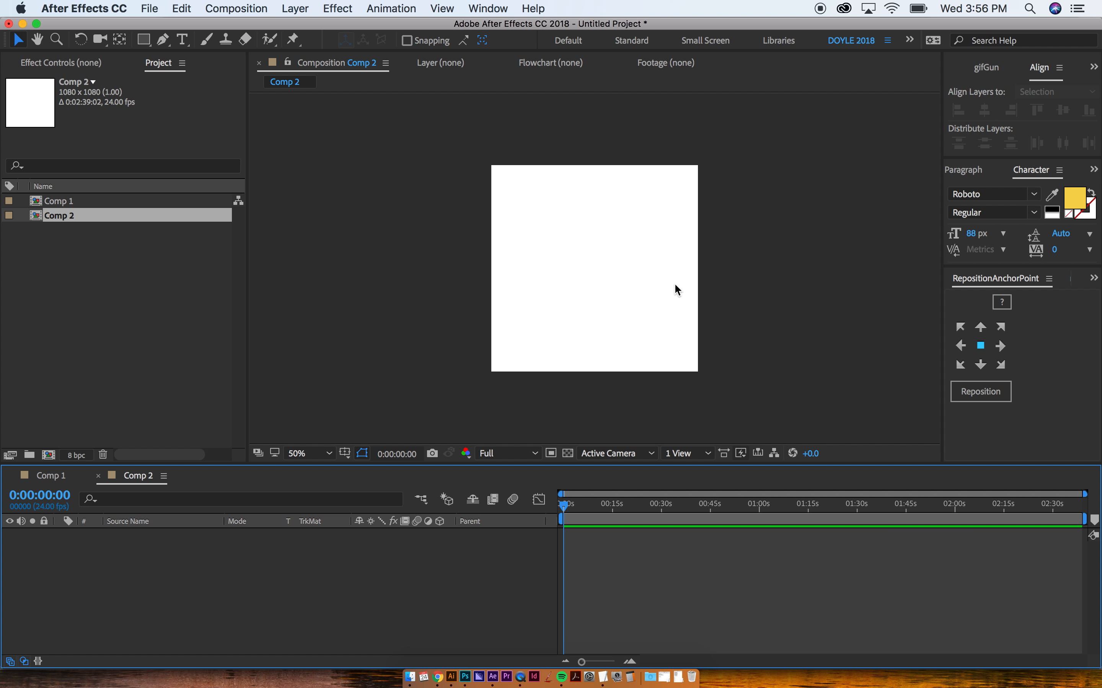
pyautogui.press('super+z')
pyautogui.scroll(1, 668, 301)
pyautogui.scroll(-1, 667, 300)
pyautogui.click(446, 251)
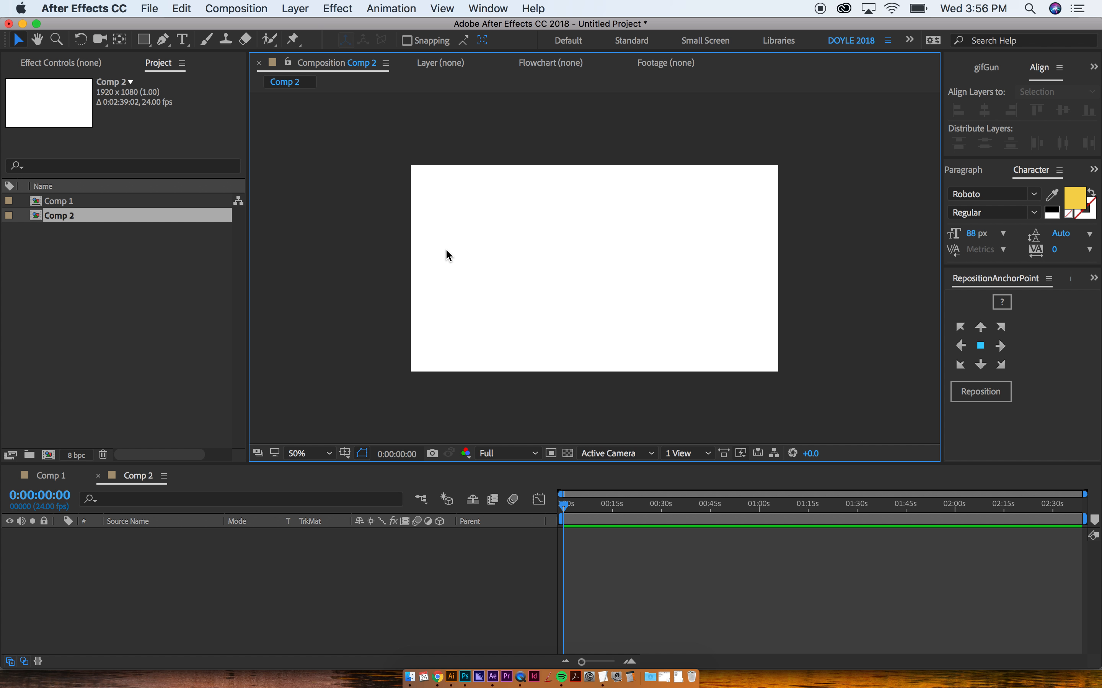
# Step: Draw a blue square with the Rectangle tool and centre its anchor point on it
pyautogui.click(144, 40)
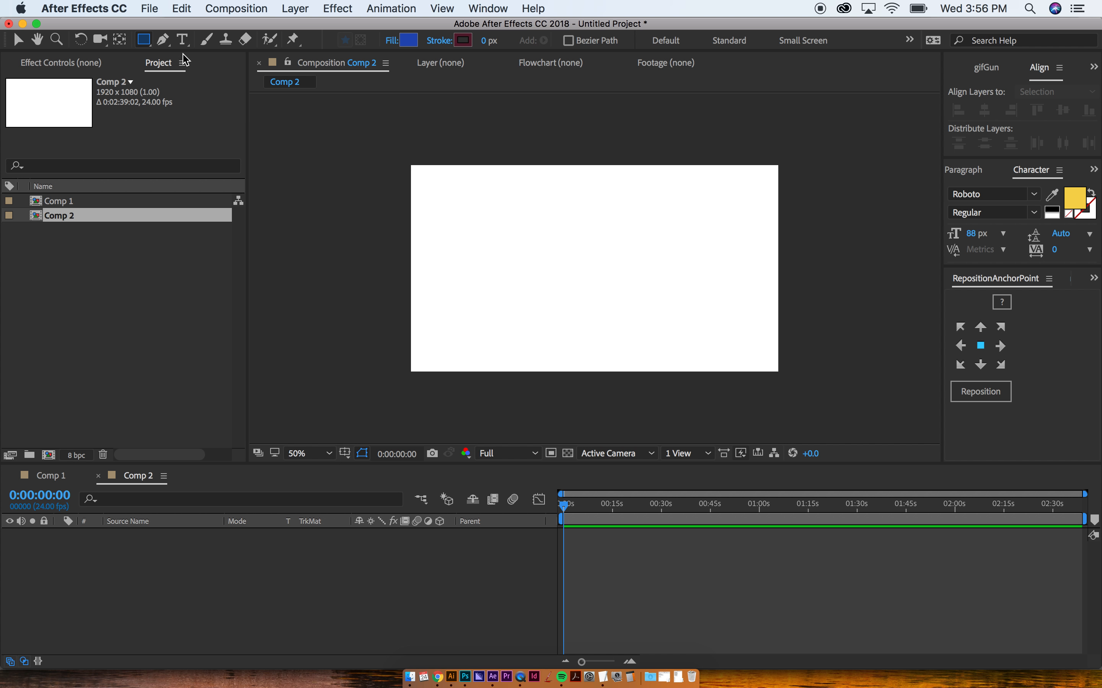
pyautogui.moveTo(448, 214)
pyautogui.mouseDown()
pyautogui.moveTo(535, 300)
pyautogui.moveTo(529, 290)
pyautogui.mouseUp()
pyautogui.press('y')
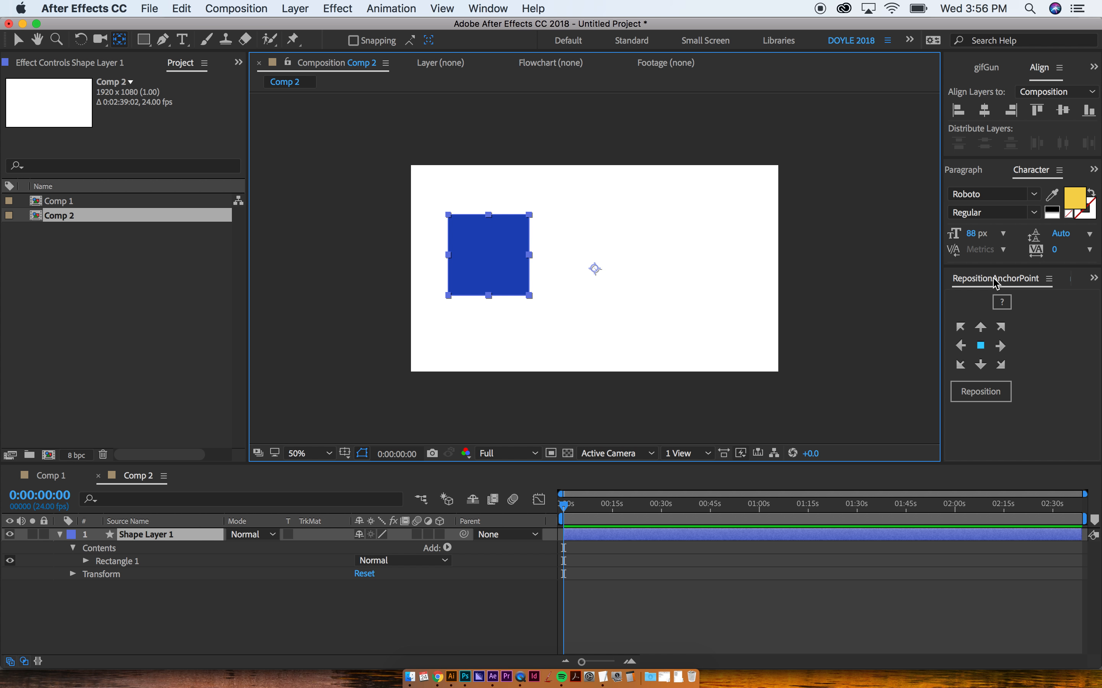
pyautogui.click(981, 392)
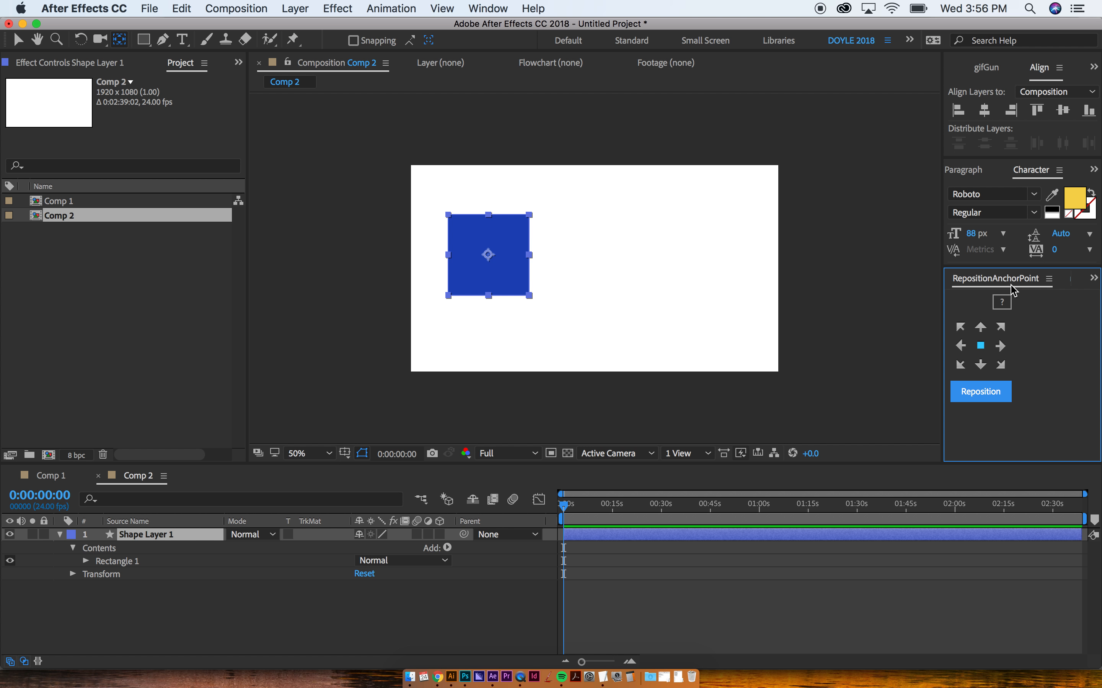
pyautogui.moveTo(488, 254); pyautogui.dragTo(593, 269)
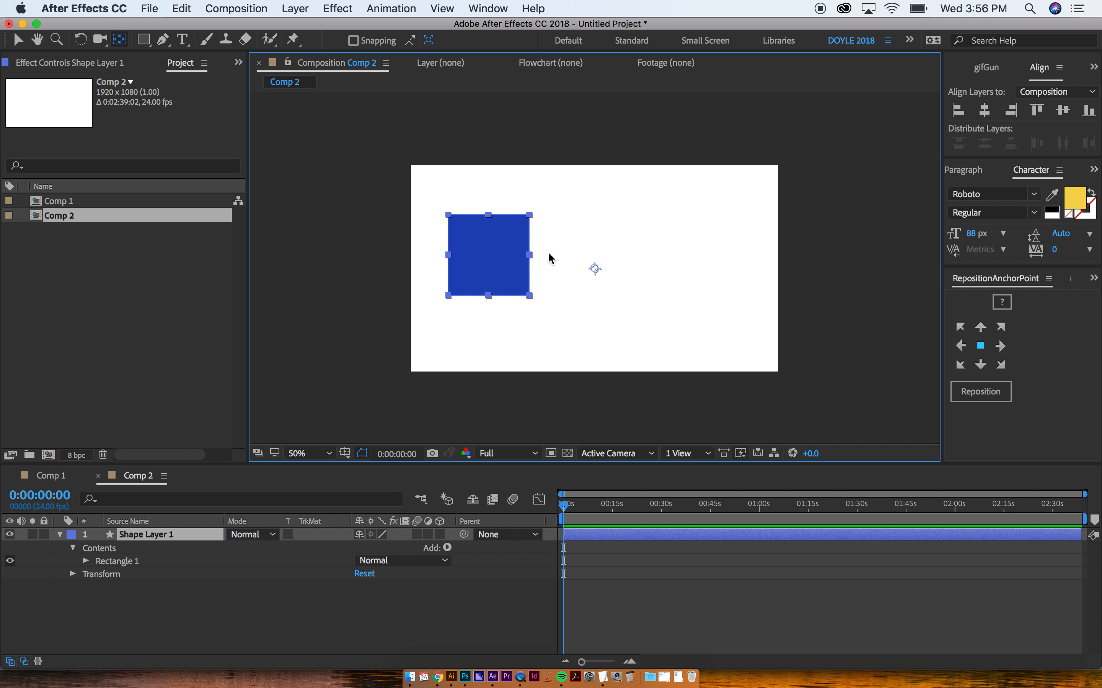
pyautogui.click(592, 268)
pyautogui.click(491, 264)
pyautogui.moveTo(595, 269); pyautogui.dragTo(491, 256)
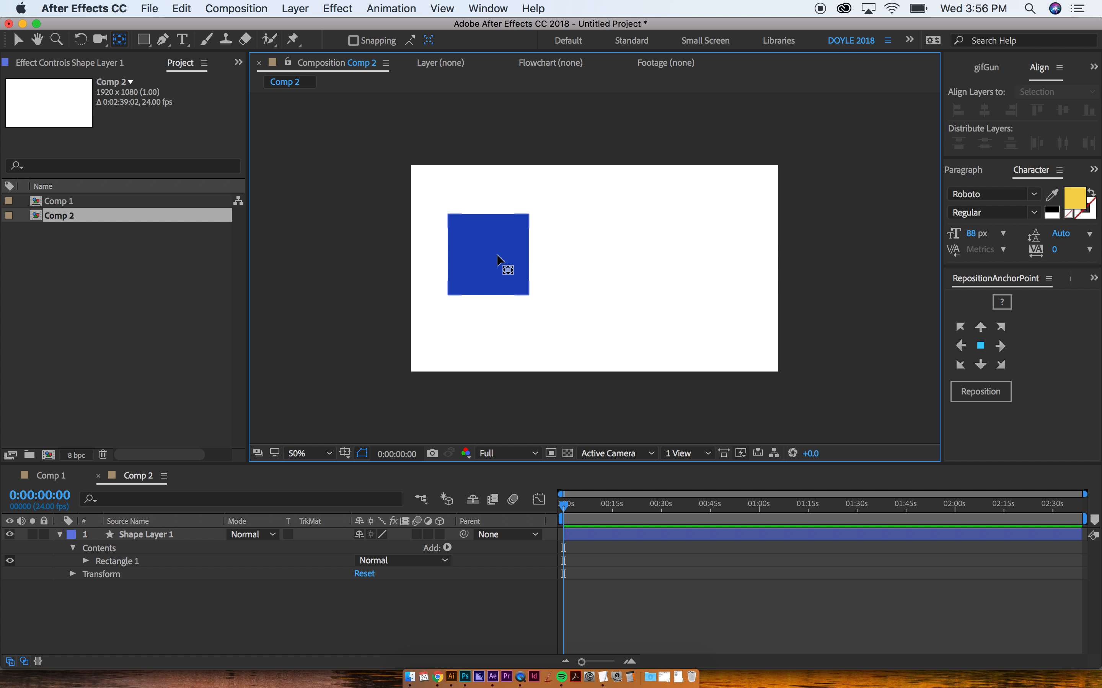
# Step: Nudge the blue square slightly left and leave it selected
pyautogui.press('v')
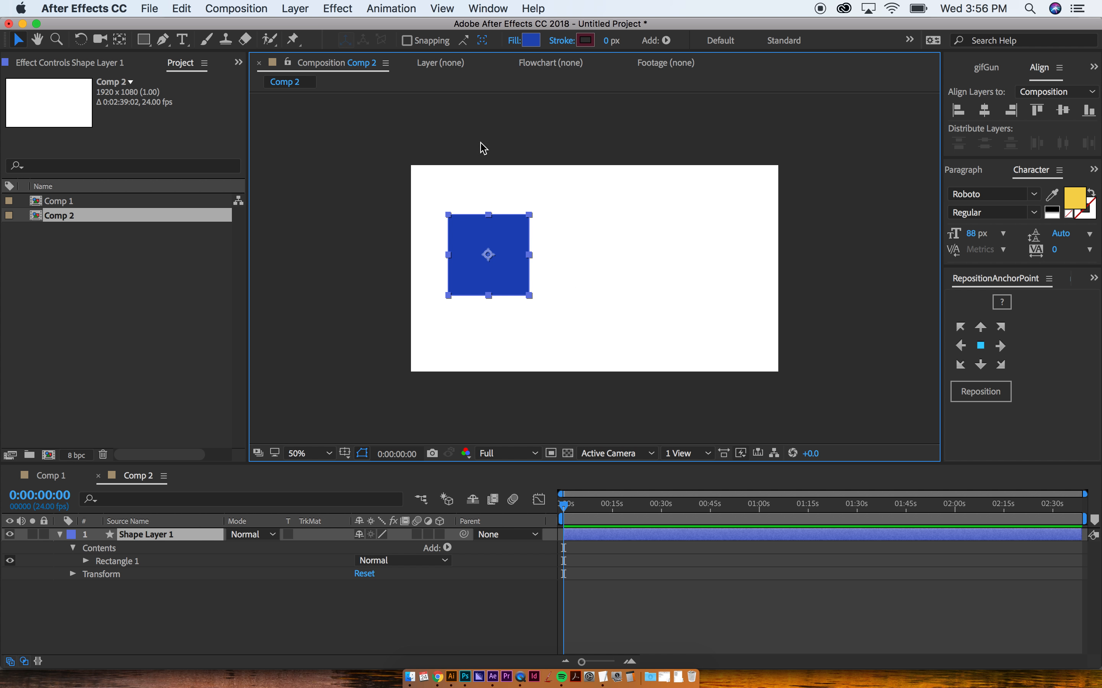
pyautogui.moveTo(499, 242)
pyautogui.mouseDown()
pyautogui.moveTo(486, 230)
pyautogui.moveTo(485, 239)
pyautogui.mouseUp()
pyautogui.click(509, 307)
pyautogui.click(490, 242)
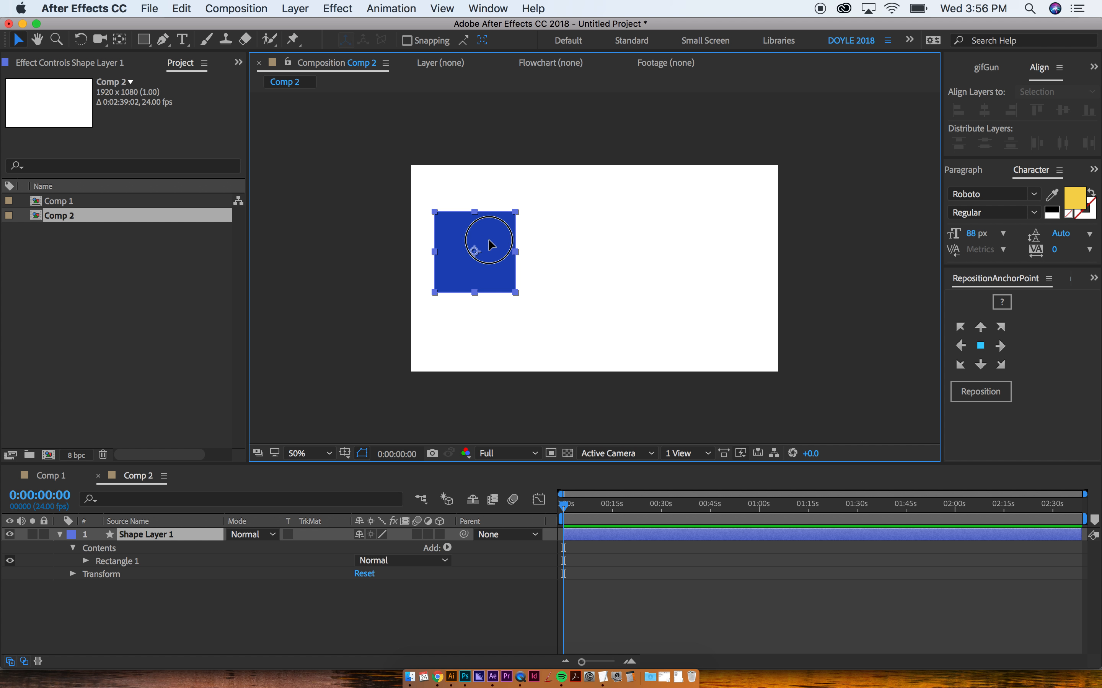
pyautogui.click(312, 492)
pyautogui.click(460, 258)
pyautogui.click(652, 336)
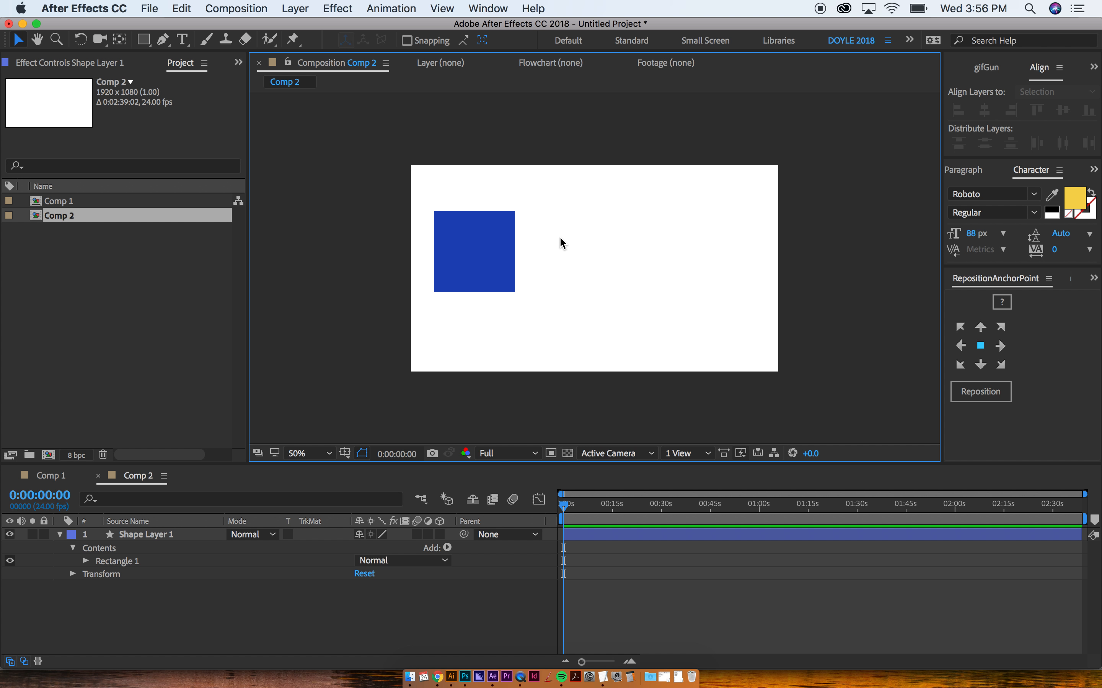
pyautogui.click(444, 240)
pyautogui.press('g')
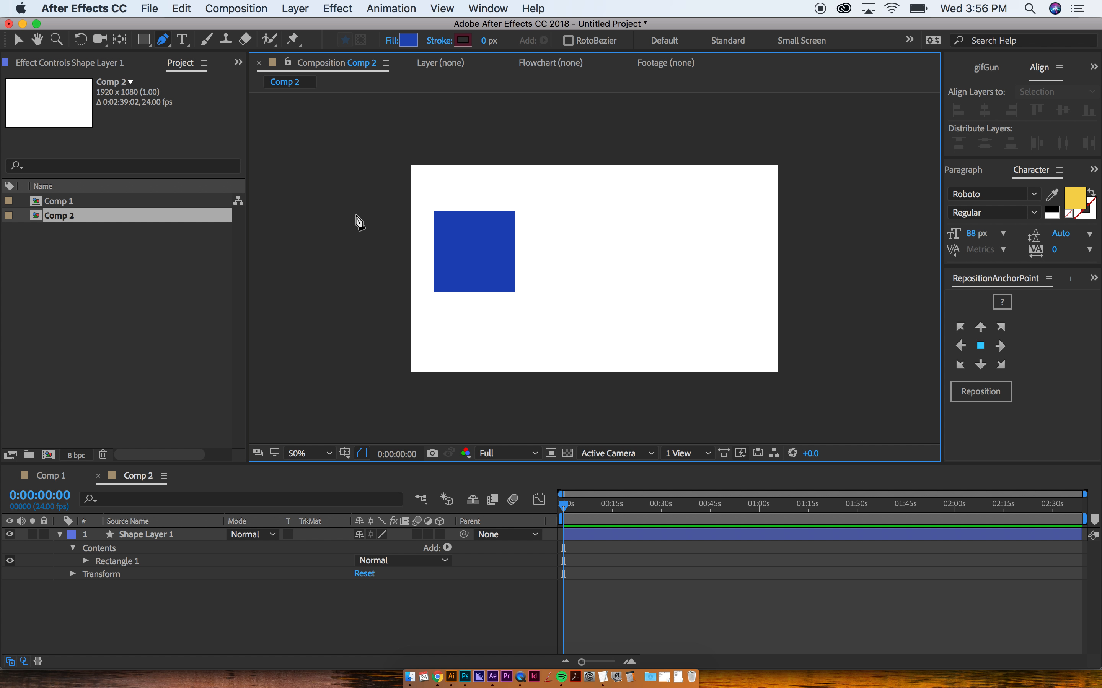
# Step: Draw a looping curved pen path from left of the square to past the top right
pyautogui.click(423, 275)
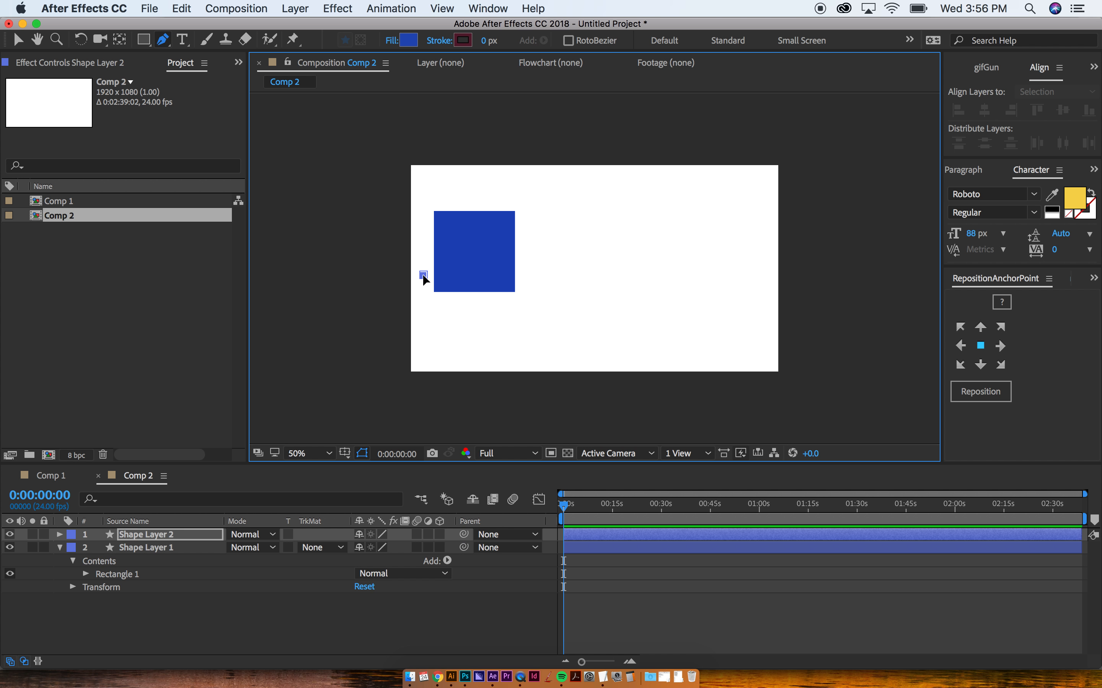
pyautogui.moveTo(548, 244); pyautogui.dragTo(550, 210)
pyautogui.moveTo(646, 212); pyautogui.dragTo(661, 250)
pyautogui.moveTo(727, 234); pyautogui.dragTo(735, 219)
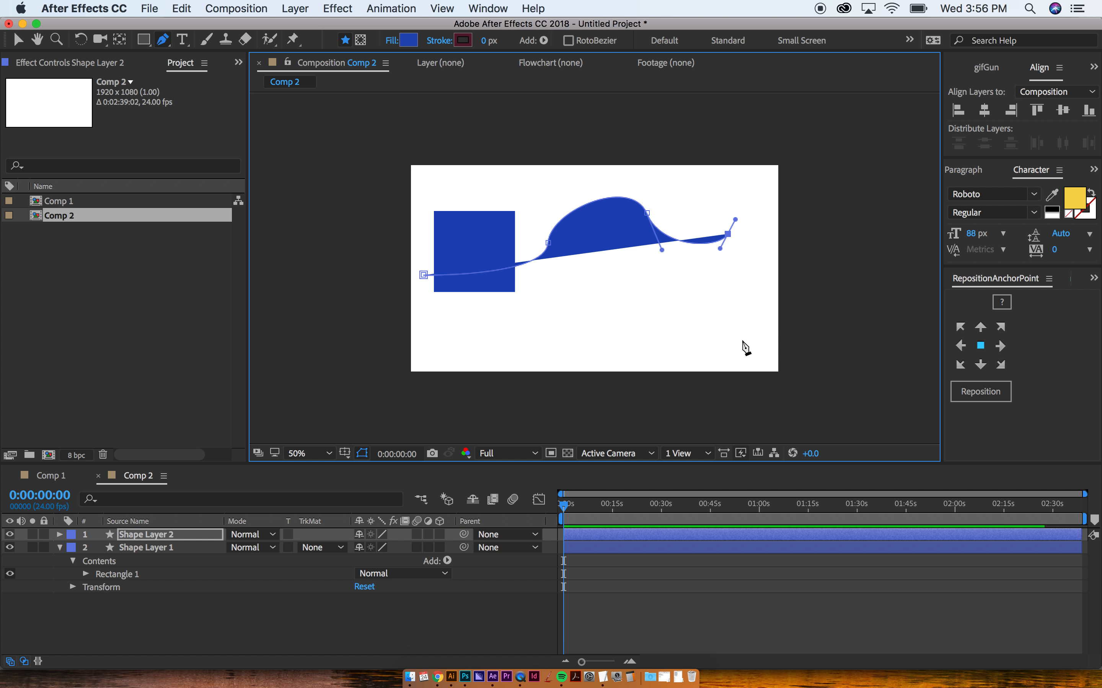
pyautogui.moveTo(742, 340); pyautogui.dragTo(630, 348)
pyautogui.click(537, 315)
pyautogui.moveTo(538, 317); pyautogui.dragTo(561, 268)
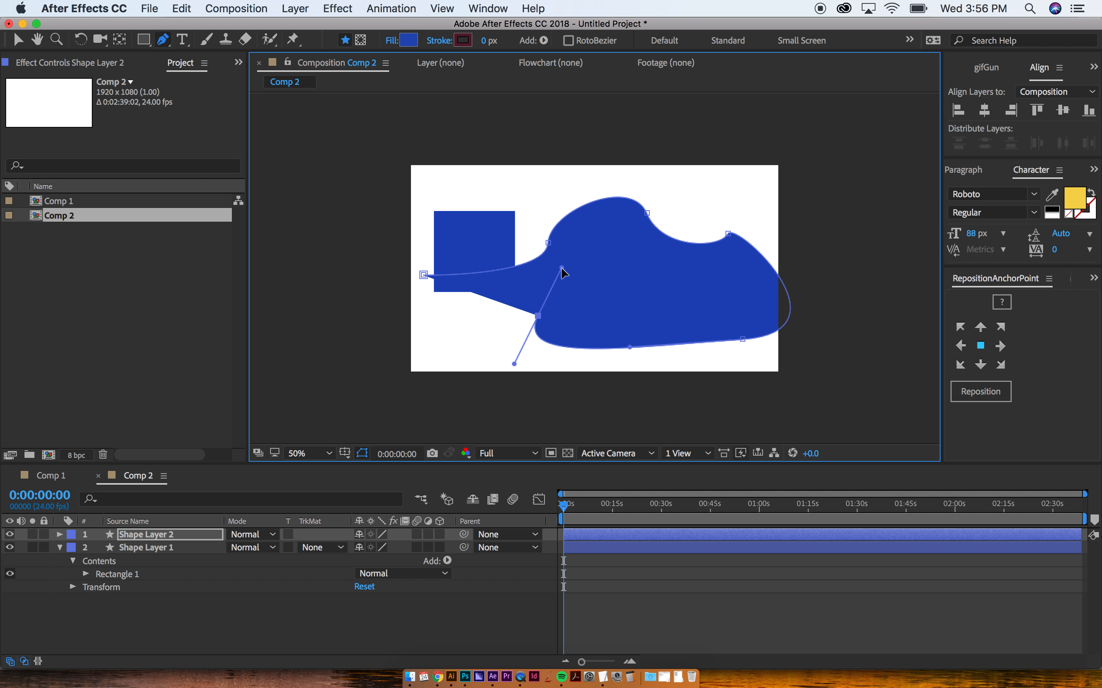
pyautogui.moveTo(818, 174); pyautogui.dragTo(862, 174)
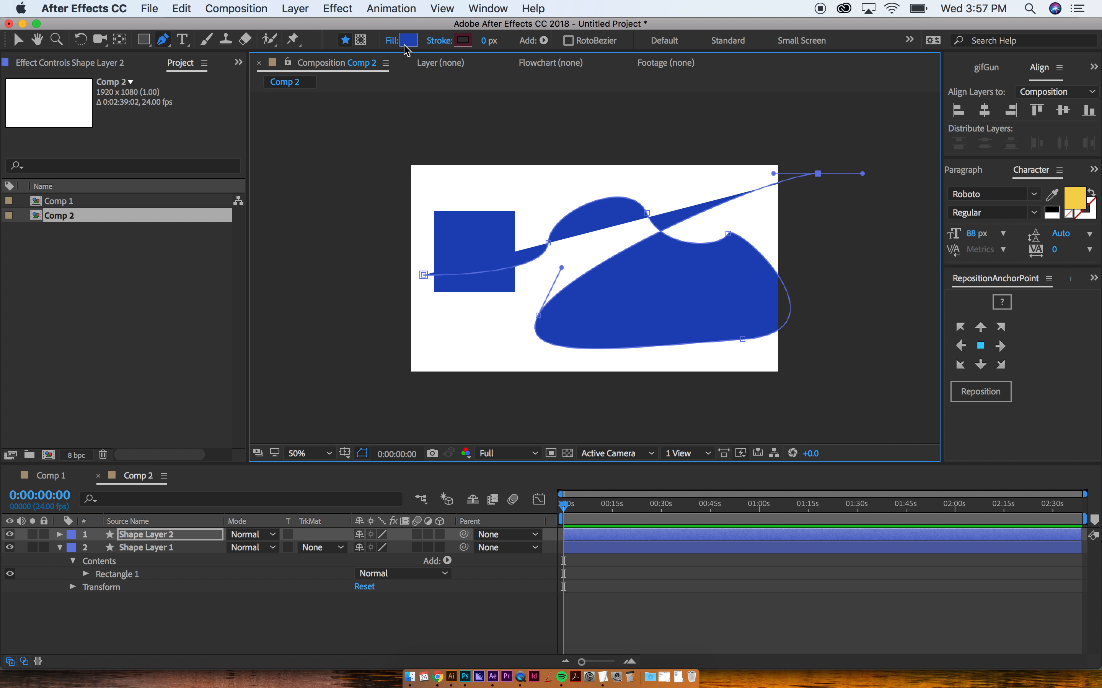
# Step: Set the curved path's fill to None
pyautogui.click(392, 41)
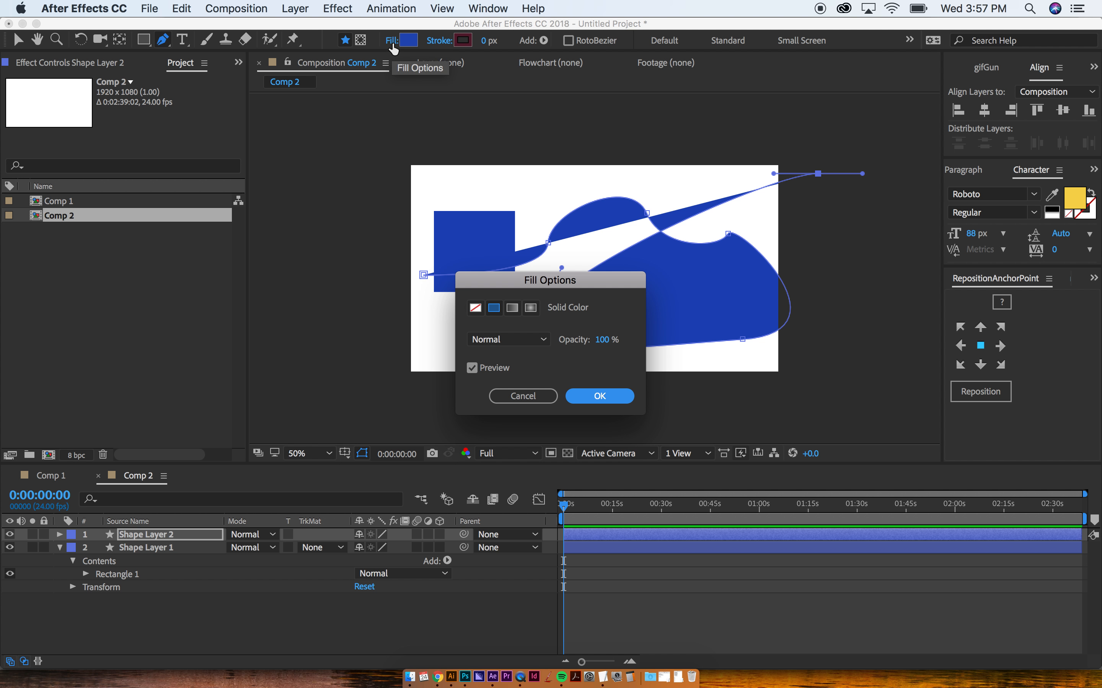
pyautogui.click(481, 309)
pyautogui.click(600, 397)
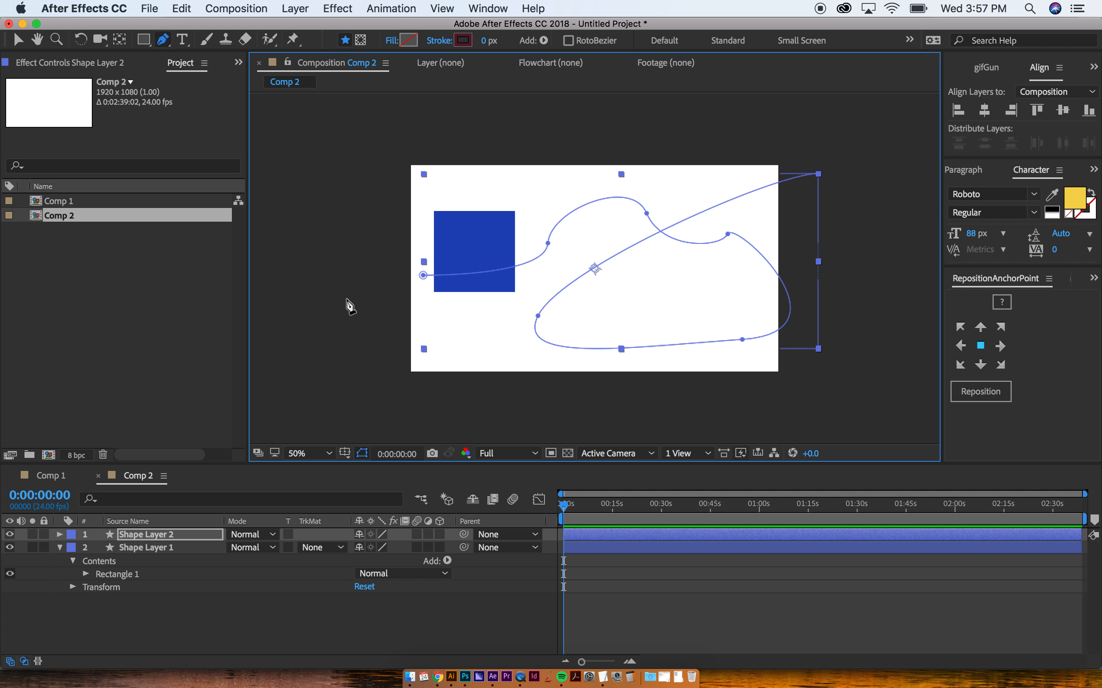
# Step: Thicken the curved path's stroke to 11 px
pyautogui.press('v')
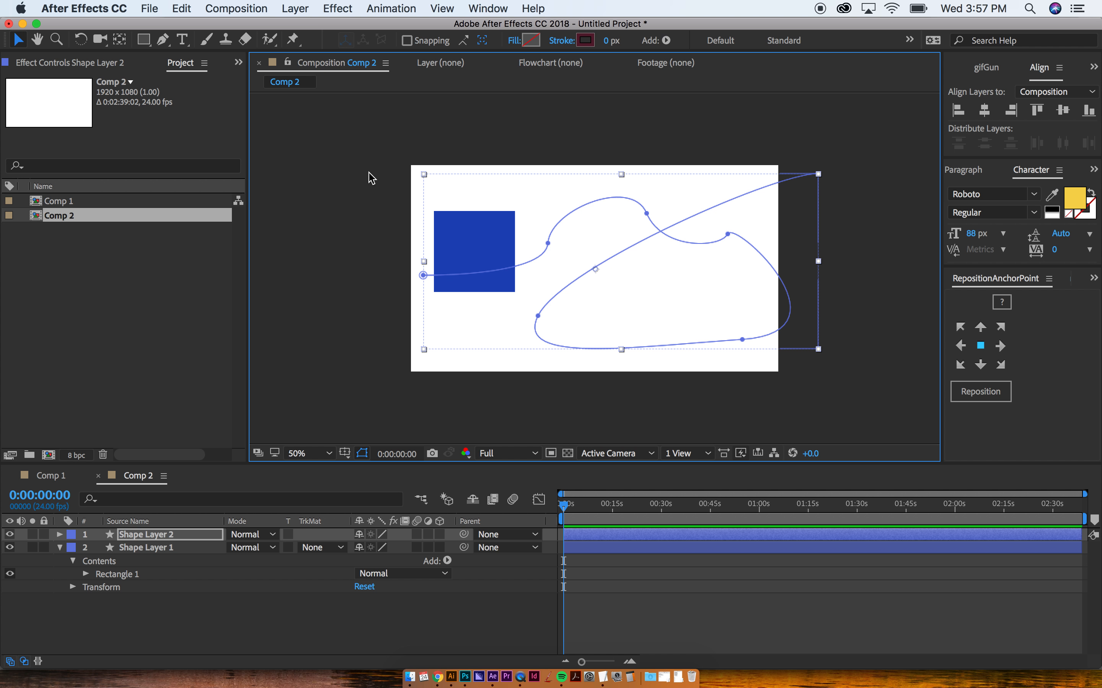
pyautogui.click(364, 244)
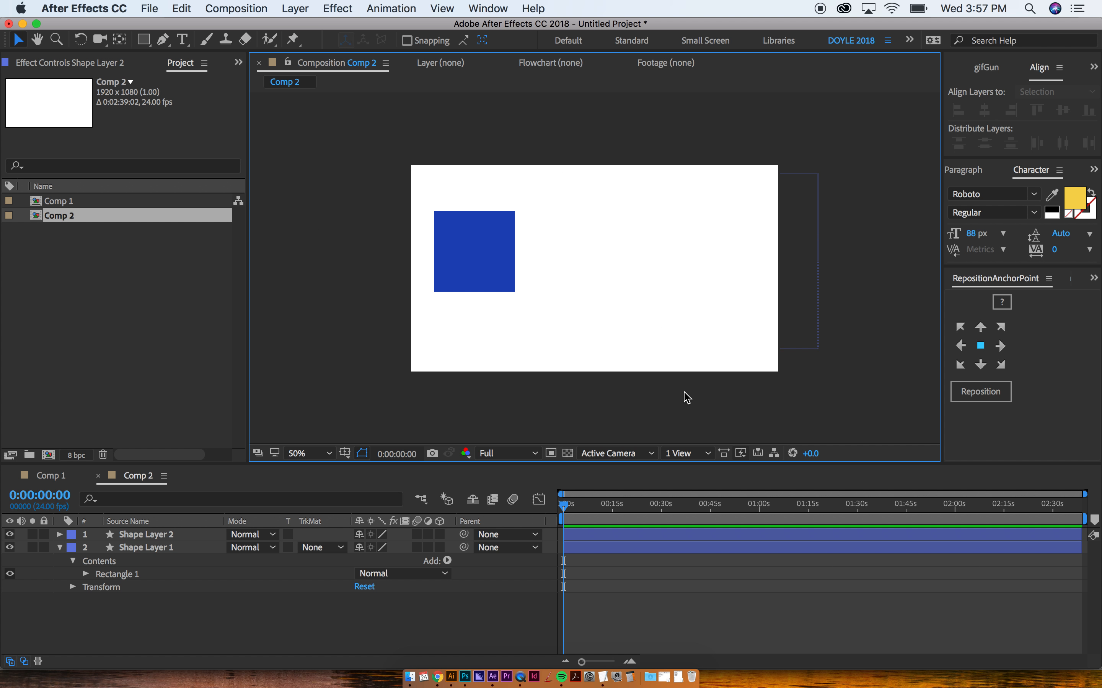
pyautogui.moveTo(685, 387); pyautogui.dragTo(630, 174)
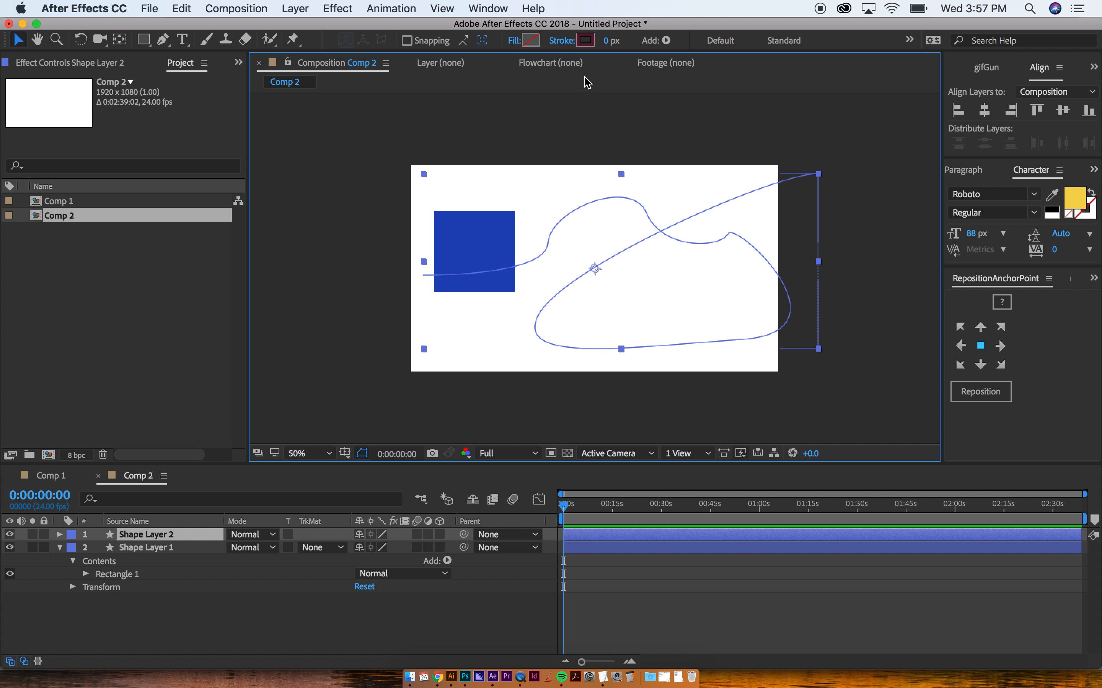
pyautogui.click(584, 41)
pyautogui.press('Escape')
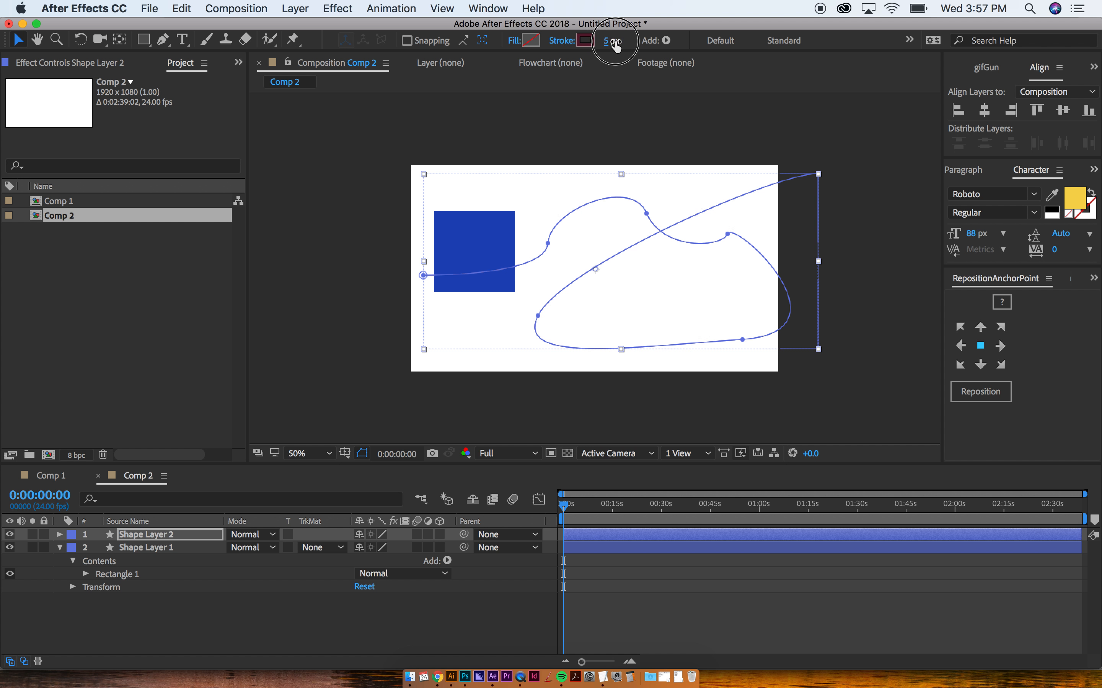
pyautogui.moveTo(606, 44); pyautogui.dragTo(613, 46)
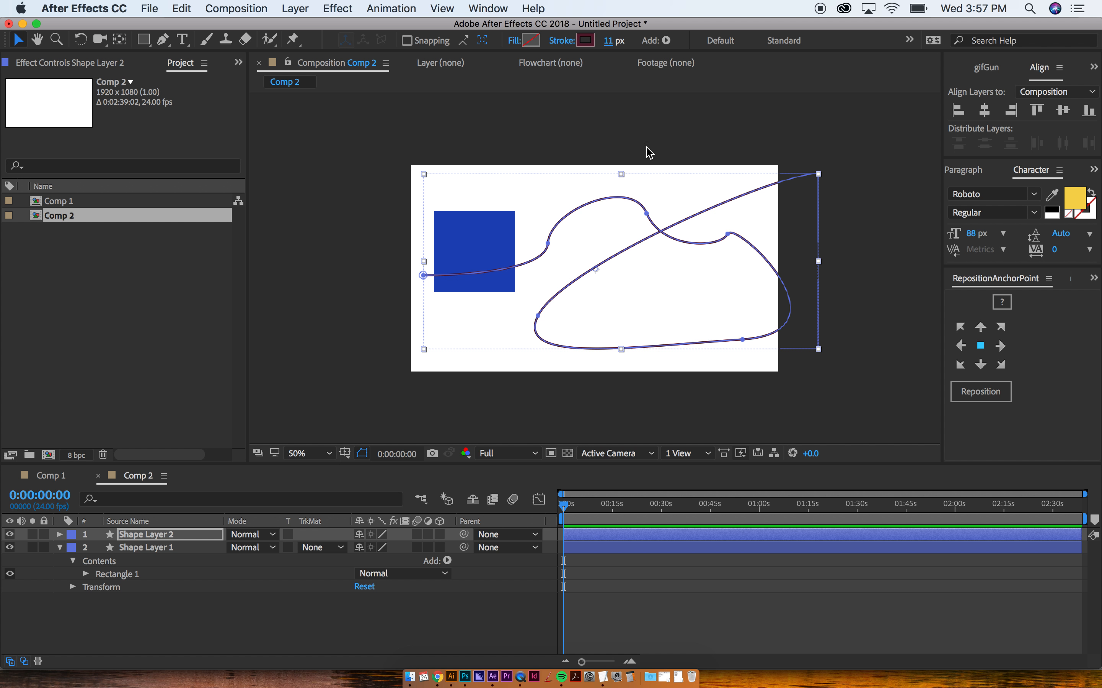
pyautogui.click(625, 162)
pyautogui.click(615, 254)
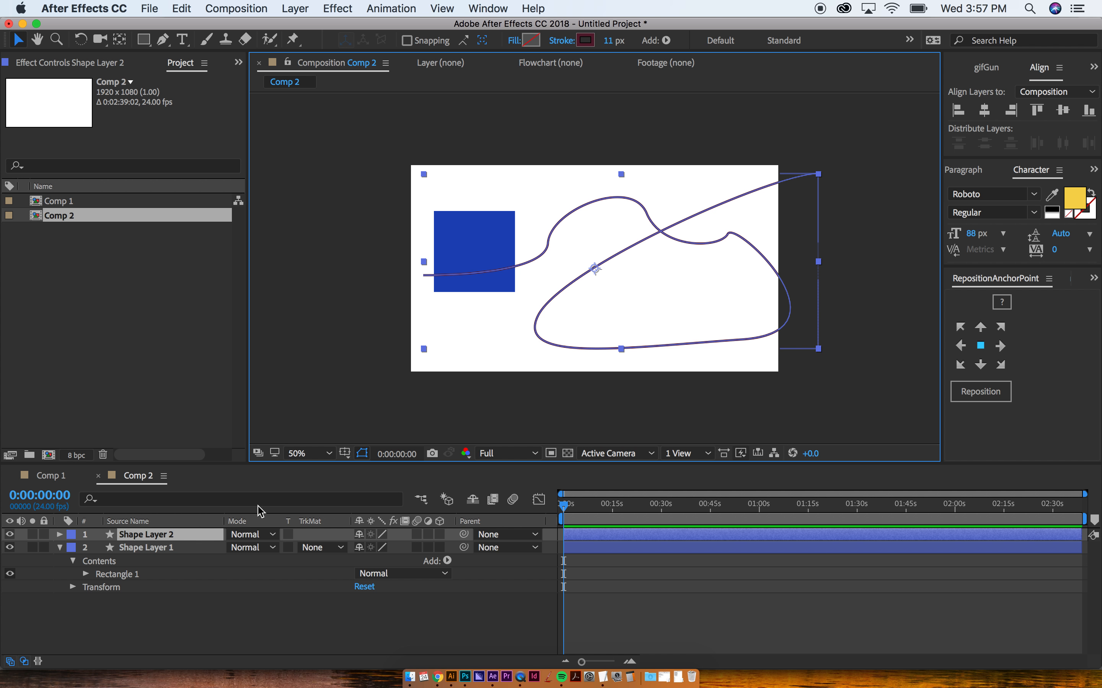
# Step: Select Shape Layer 2's Path 1 Path property, then collapse and hide the layer
pyautogui.click(143, 536)
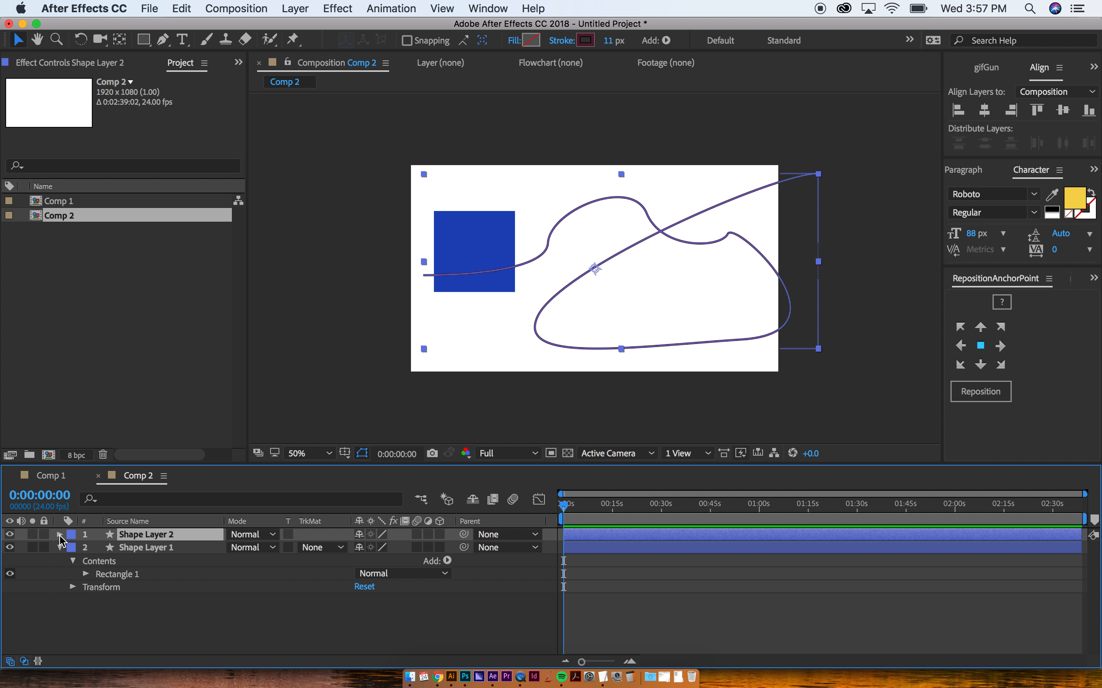
pyautogui.click(60, 535)
pyautogui.click(72, 549)
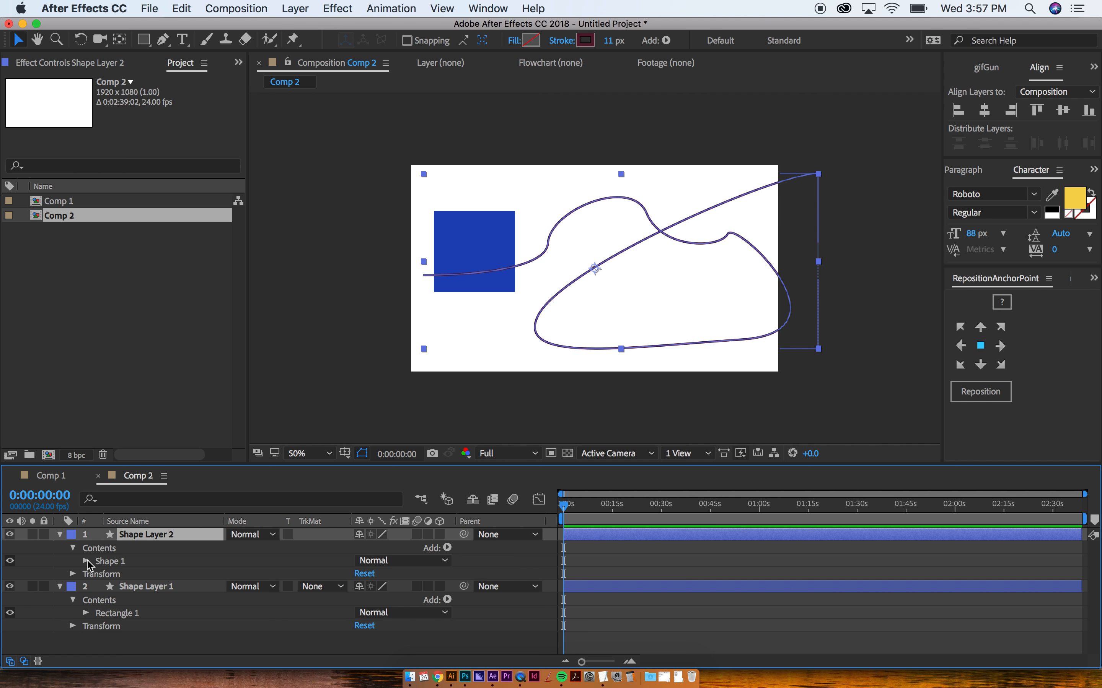
pyautogui.click(86, 562)
pyautogui.click(99, 574)
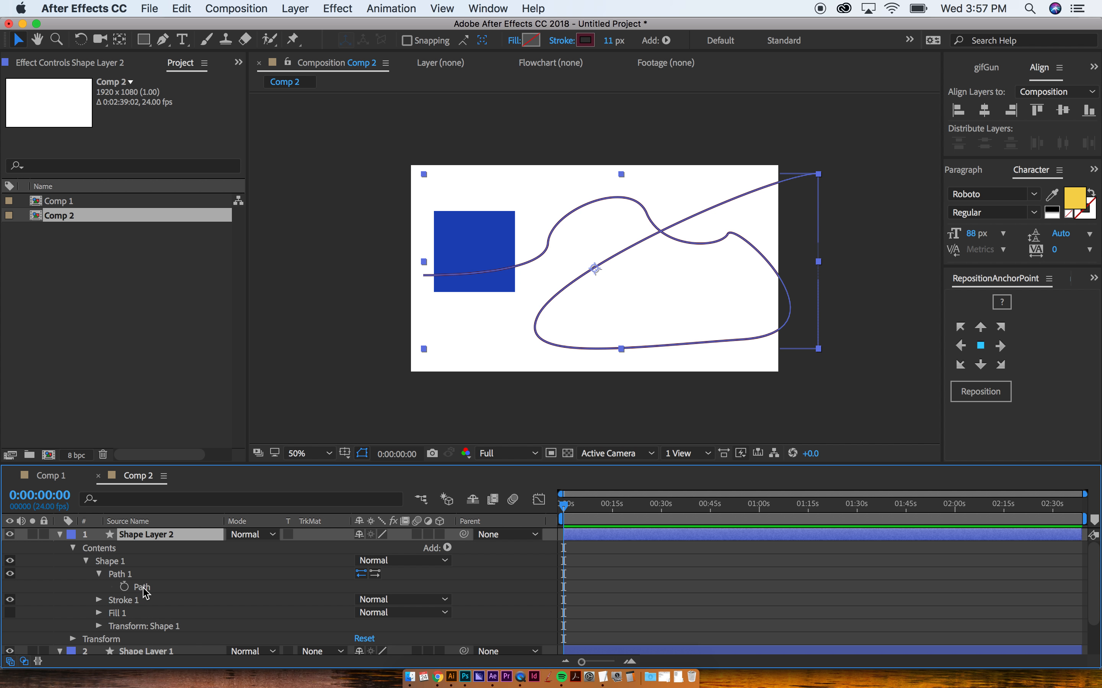
pyautogui.click(142, 587)
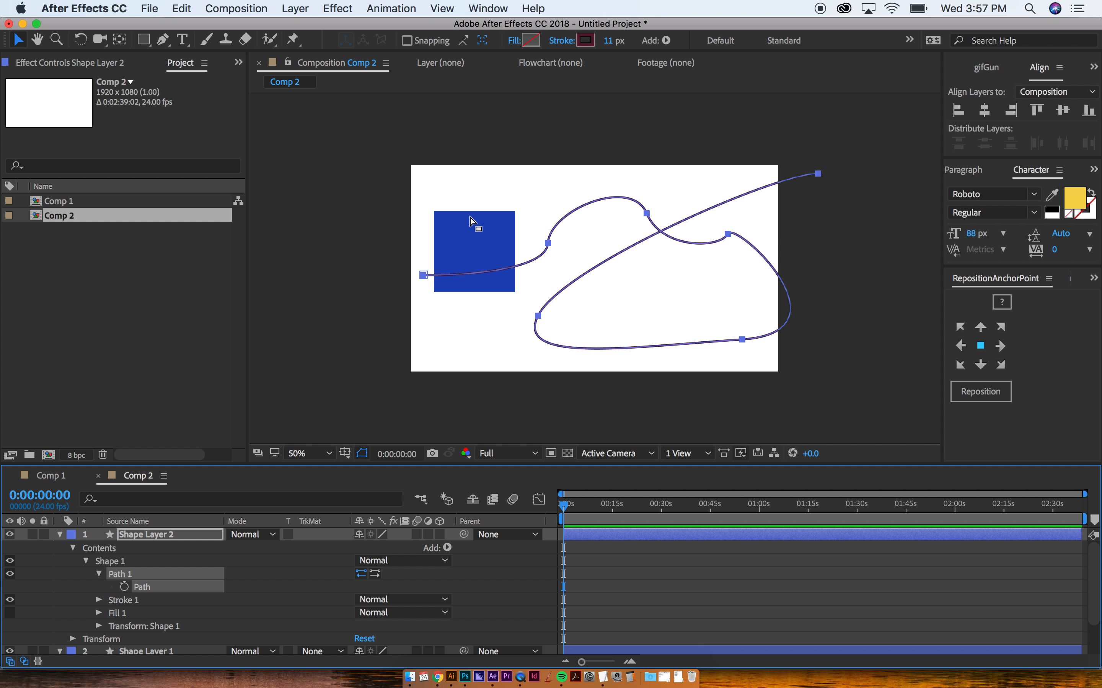
pyautogui.click(464, 246)
pyautogui.click(359, 239)
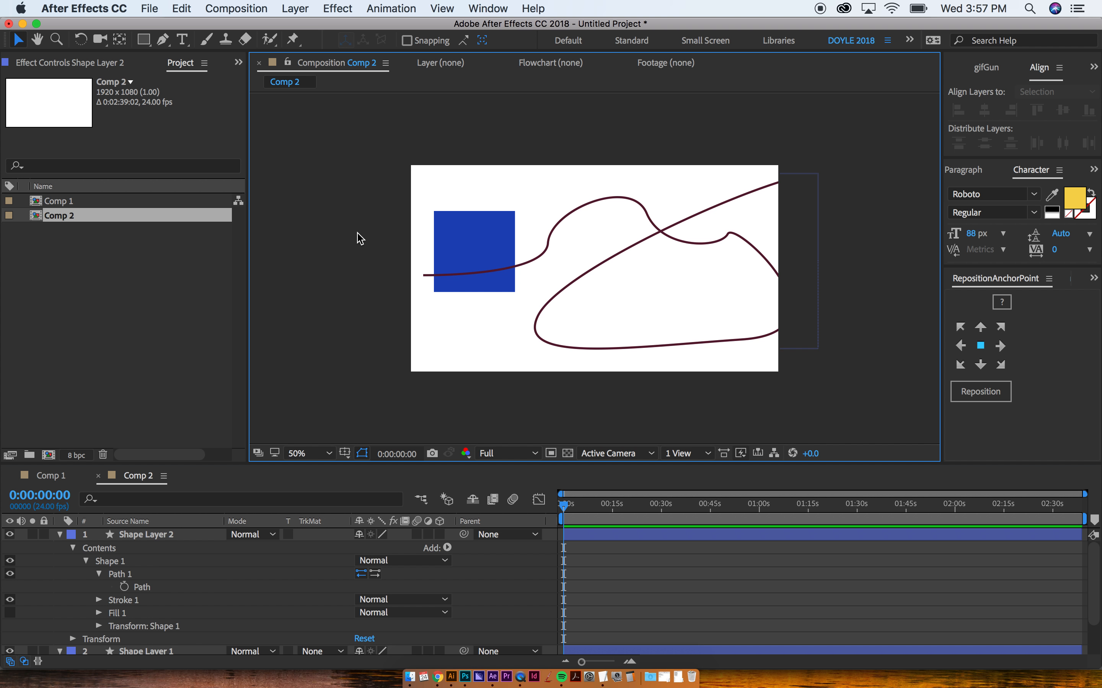
pyautogui.click(482, 224)
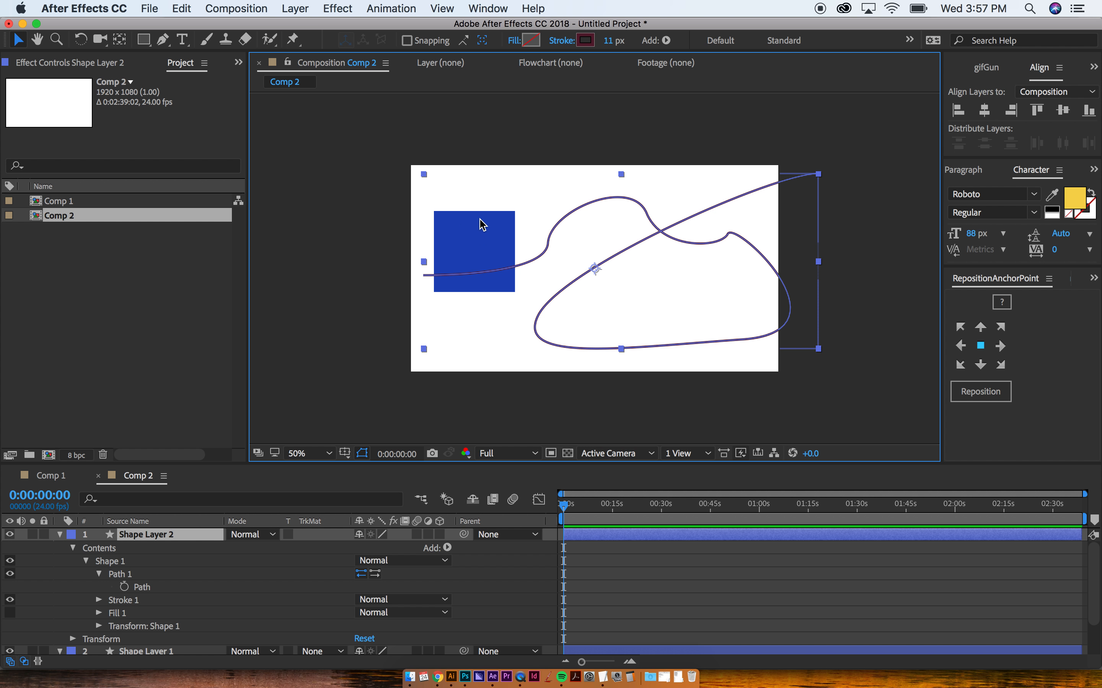
pyautogui.click(59, 536)
pyautogui.click(9, 535)
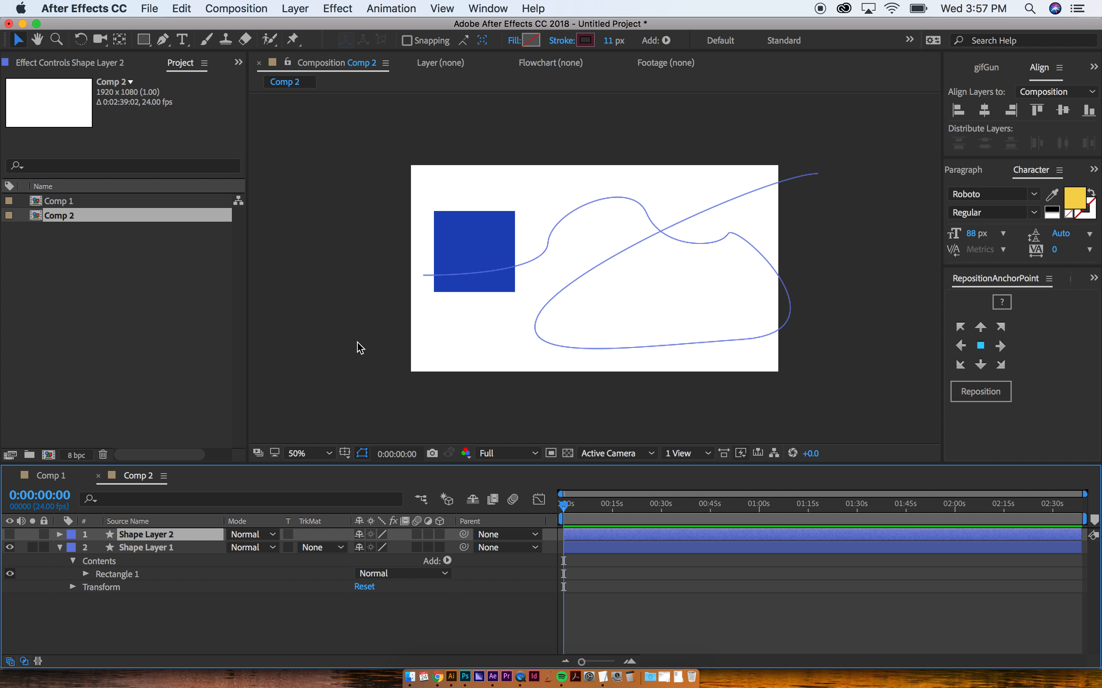
# Step: Paste the curved path into the blue square's Position as keyframes
pyautogui.click(447, 362)
pyautogui.click(469, 248)
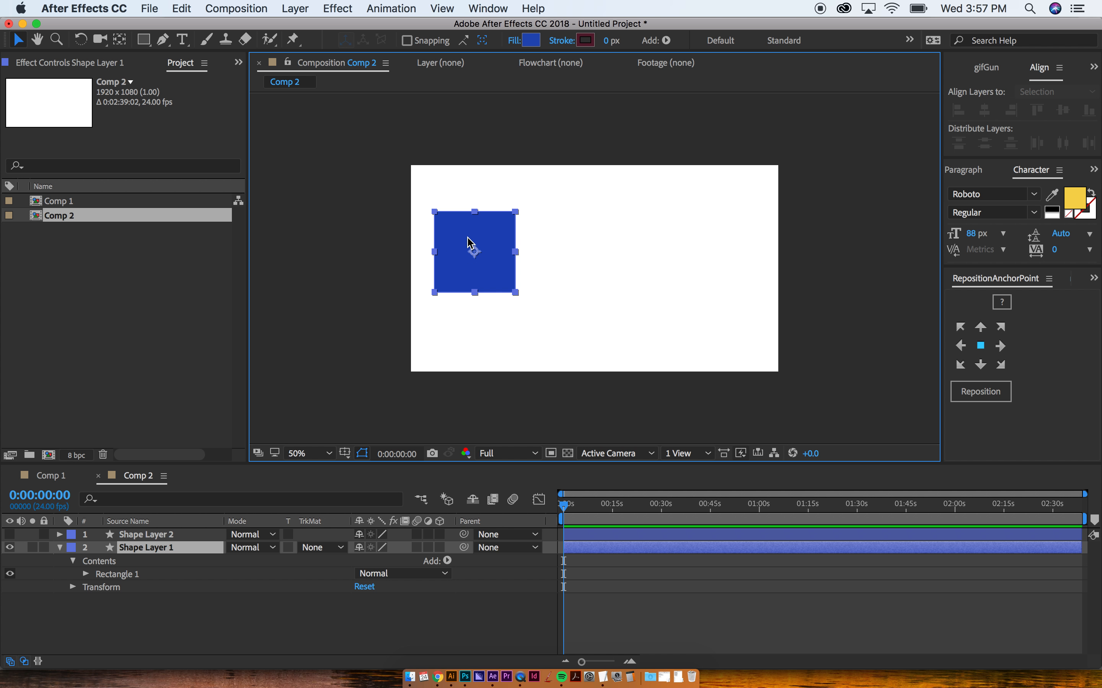
pyautogui.press('p')
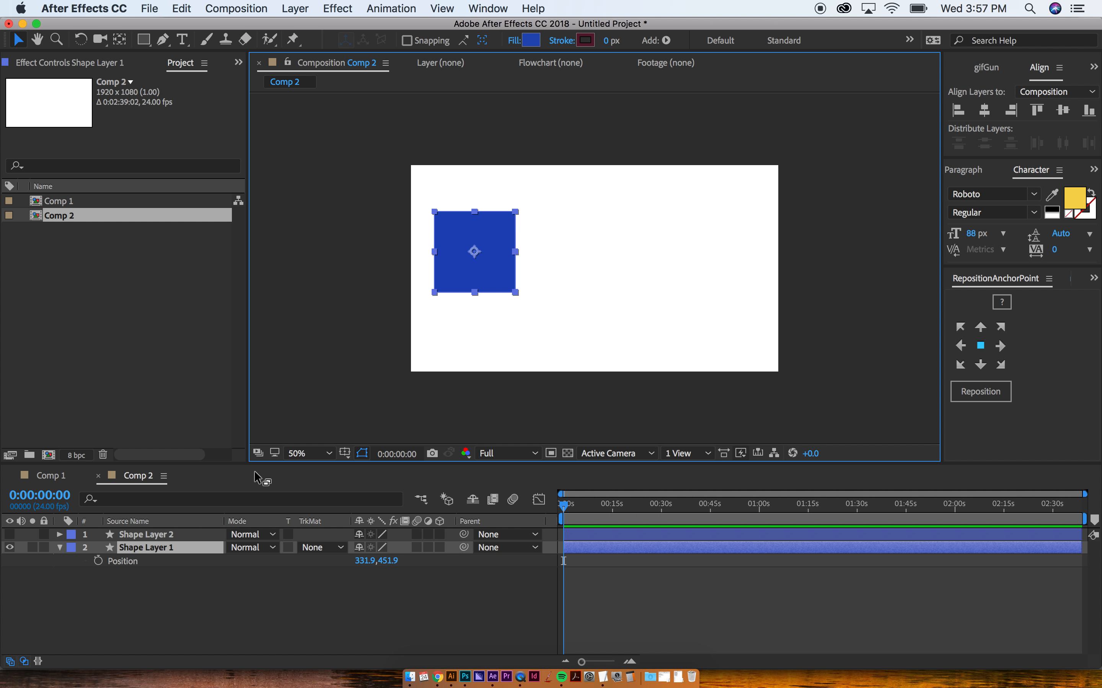
pyautogui.click(132, 564)
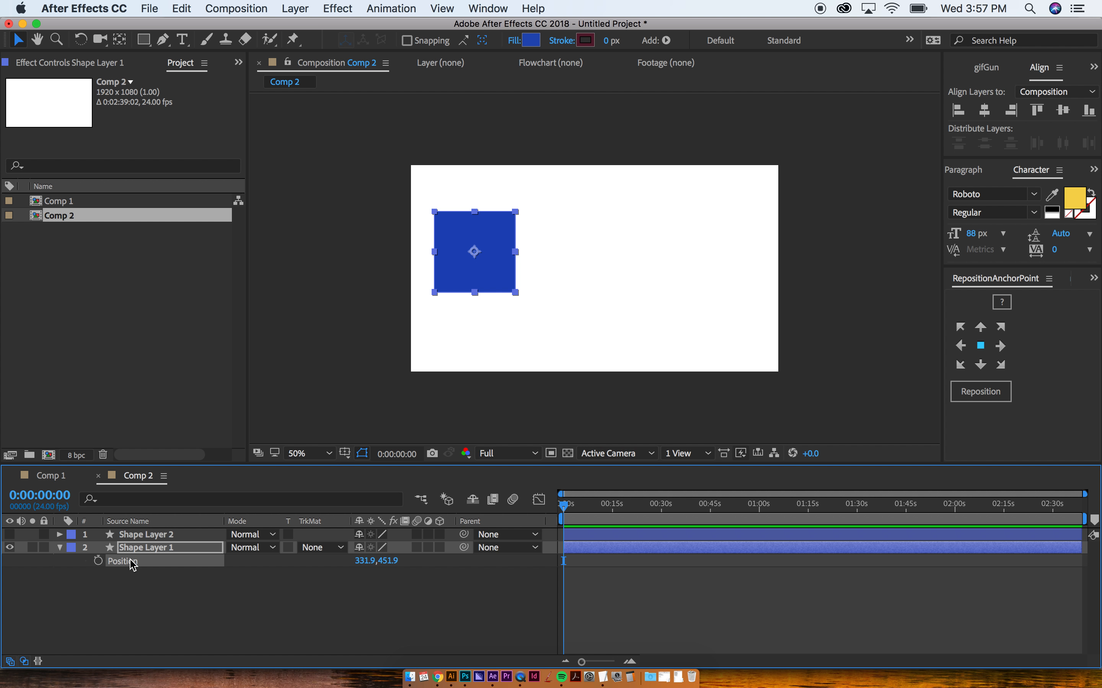
pyautogui.press('cmd+v')
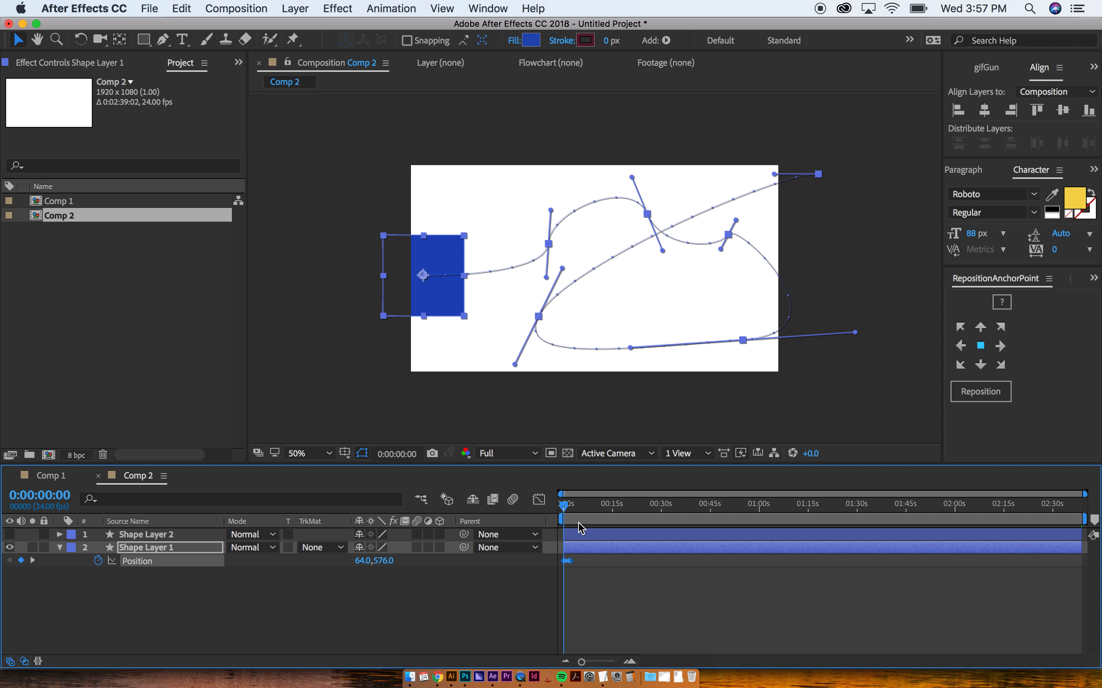
# Step: Zoom the timeline and scrub to 1 second to check the square's motion
pyautogui.press('=')
pyautogui.press('=')
pyautogui.press('=')
pyautogui.press('=')
pyautogui.press('super+shift+a')
pyautogui.moveTo(565, 507); pyautogui.dragTo(602, 501)
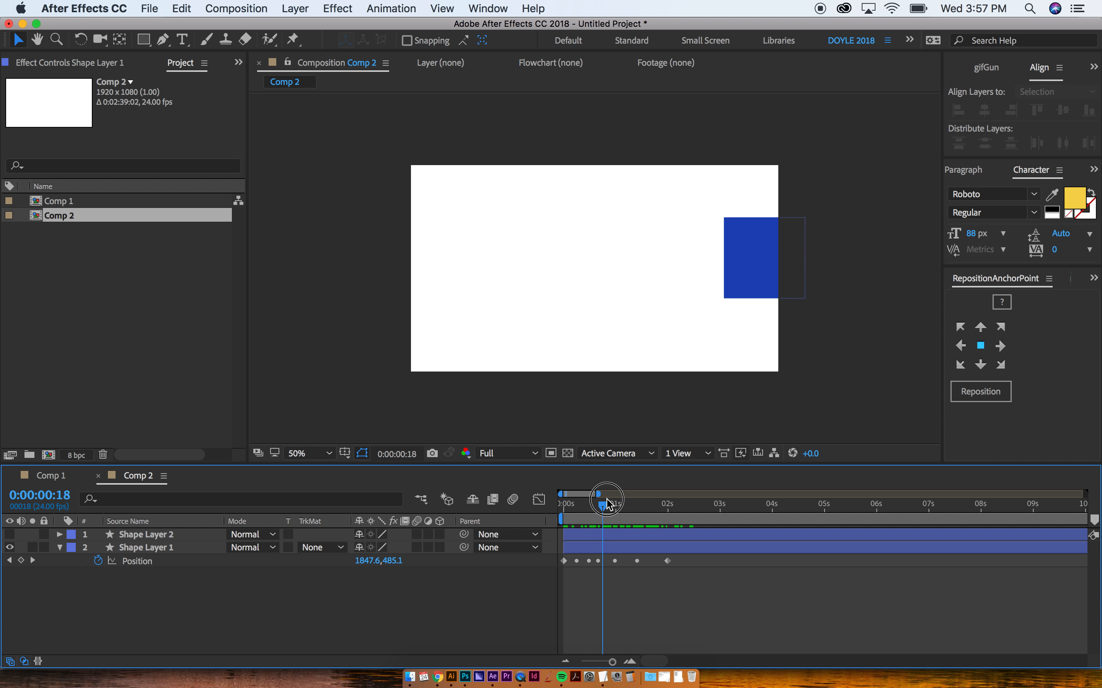
pyautogui.click(749, 253)
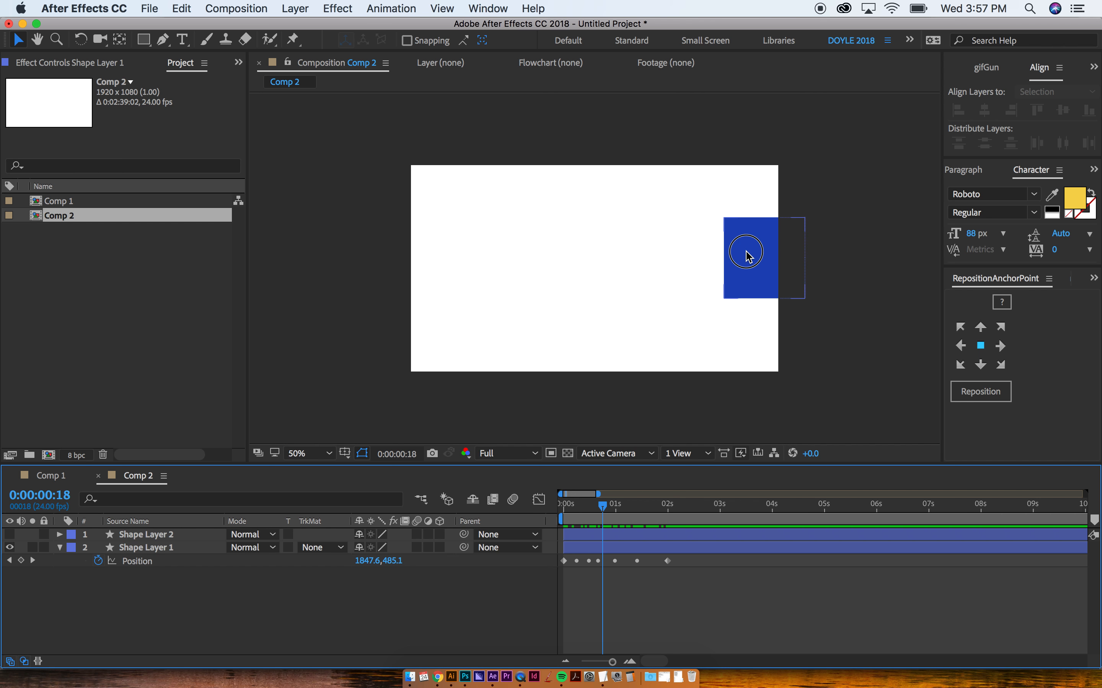
pyautogui.rightClick(747, 277)
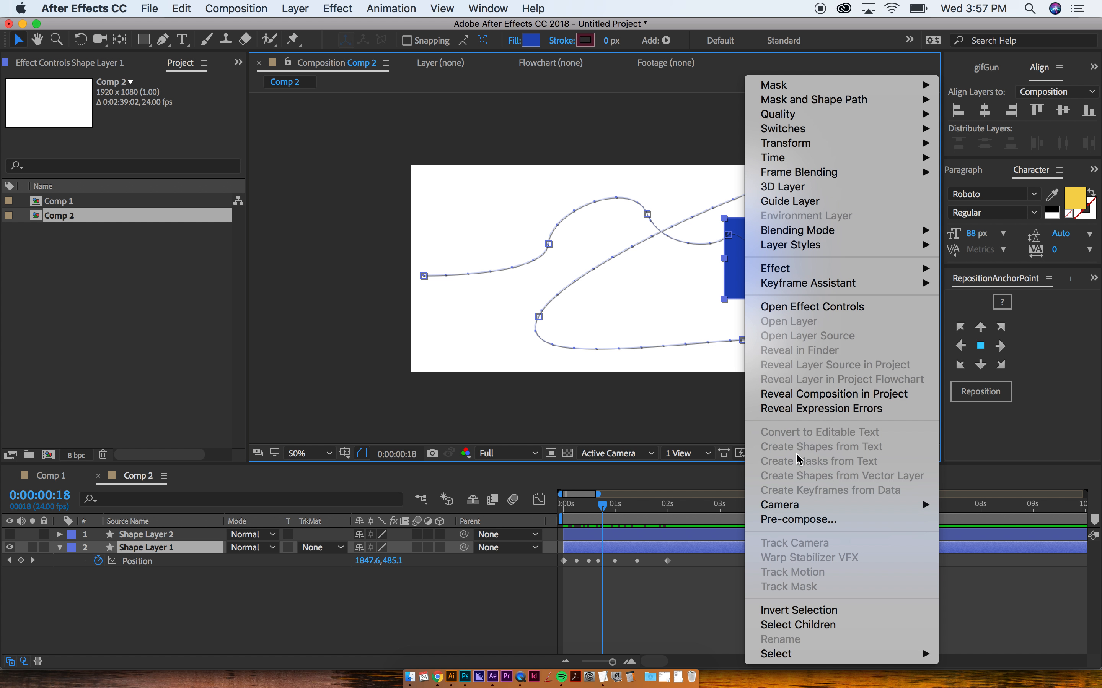
# Step: Set the square layer's Auto-Orient to Orient Along Path
pyautogui.click(776, 393)
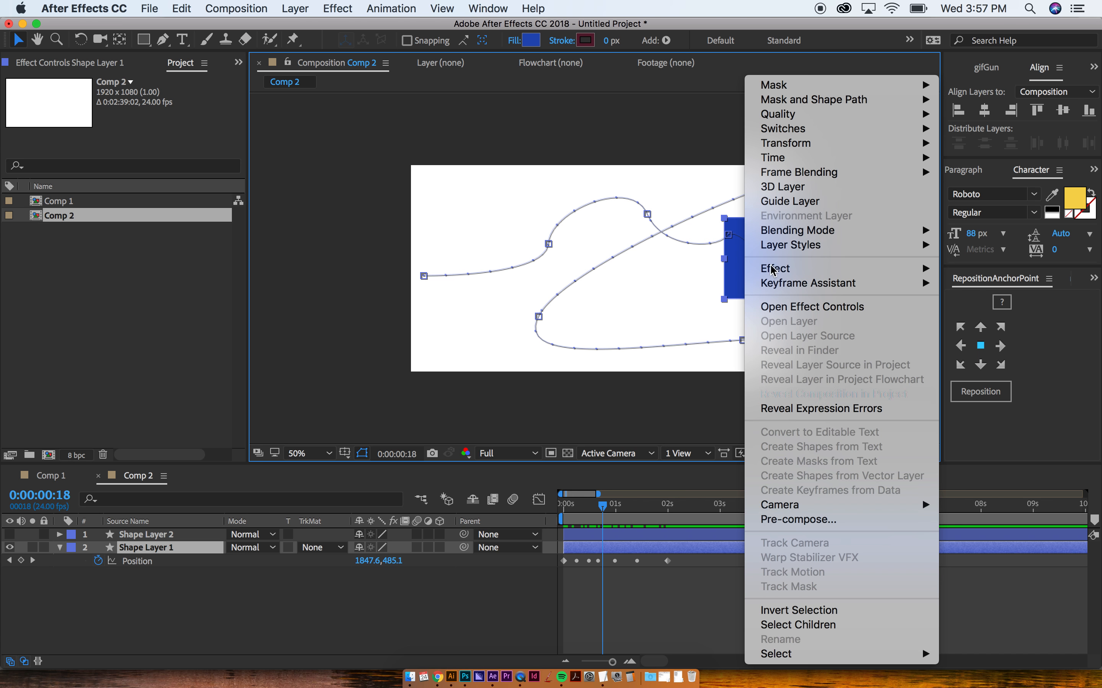
pyautogui.moveTo(792, 143)
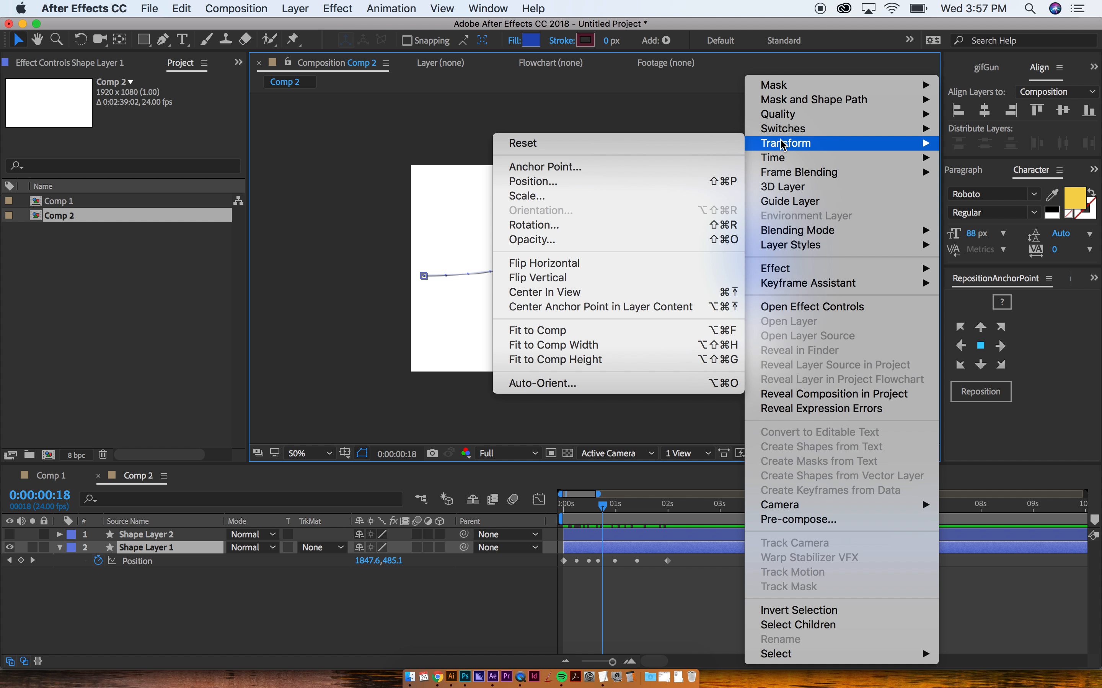
pyautogui.click(564, 386)
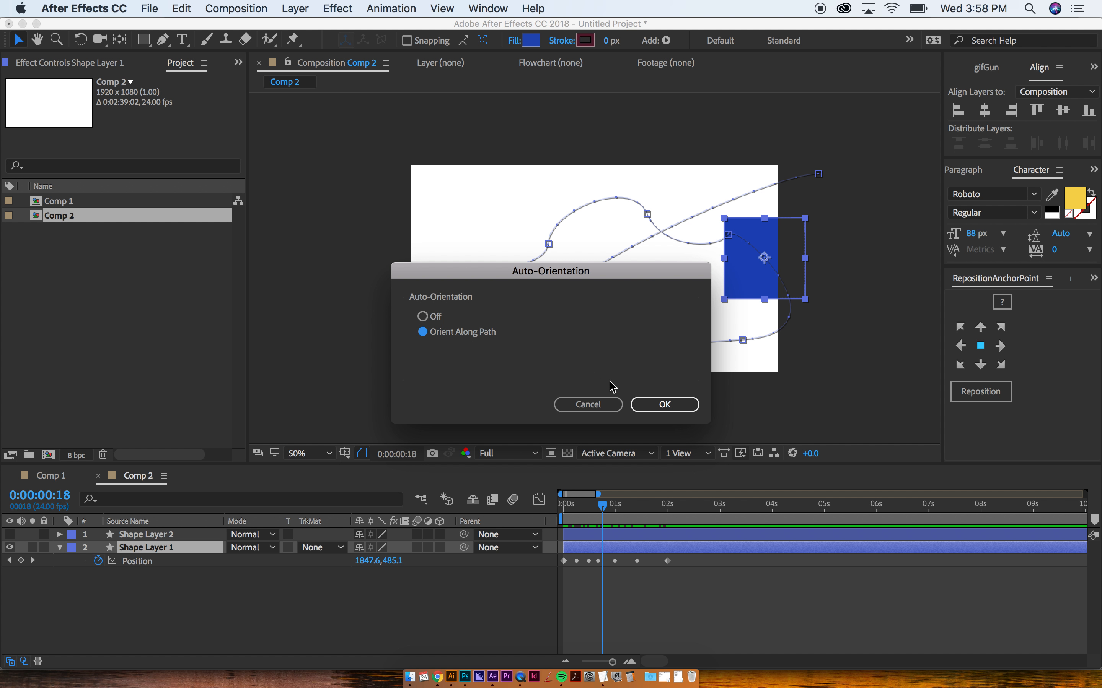
pyautogui.click(658, 403)
# Step: Scrub and preview the square rotating as it follows the curve
pyautogui.moveTo(599, 509); pyautogui.dragTo(669, 505)
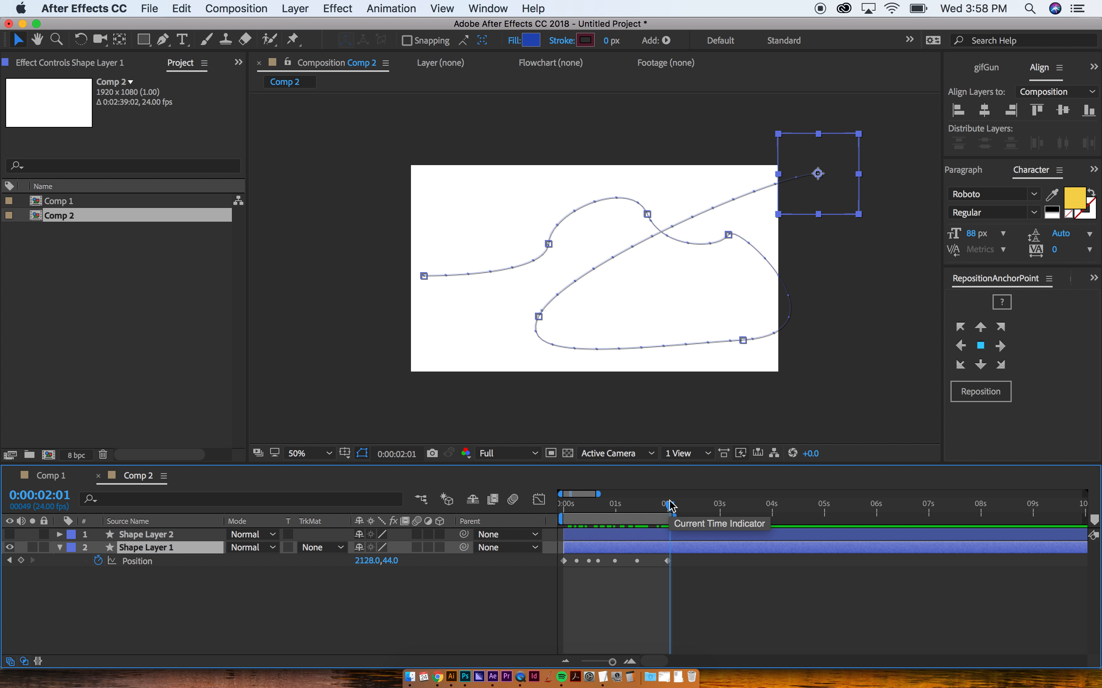
pyautogui.press('space')
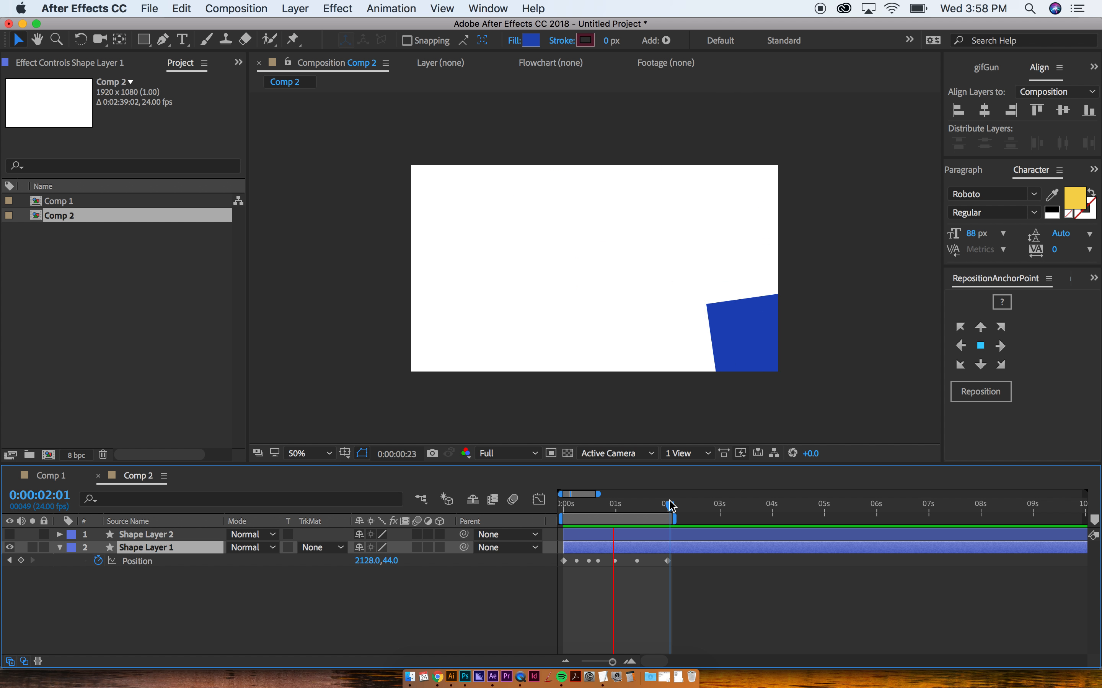
pyautogui.press('space')
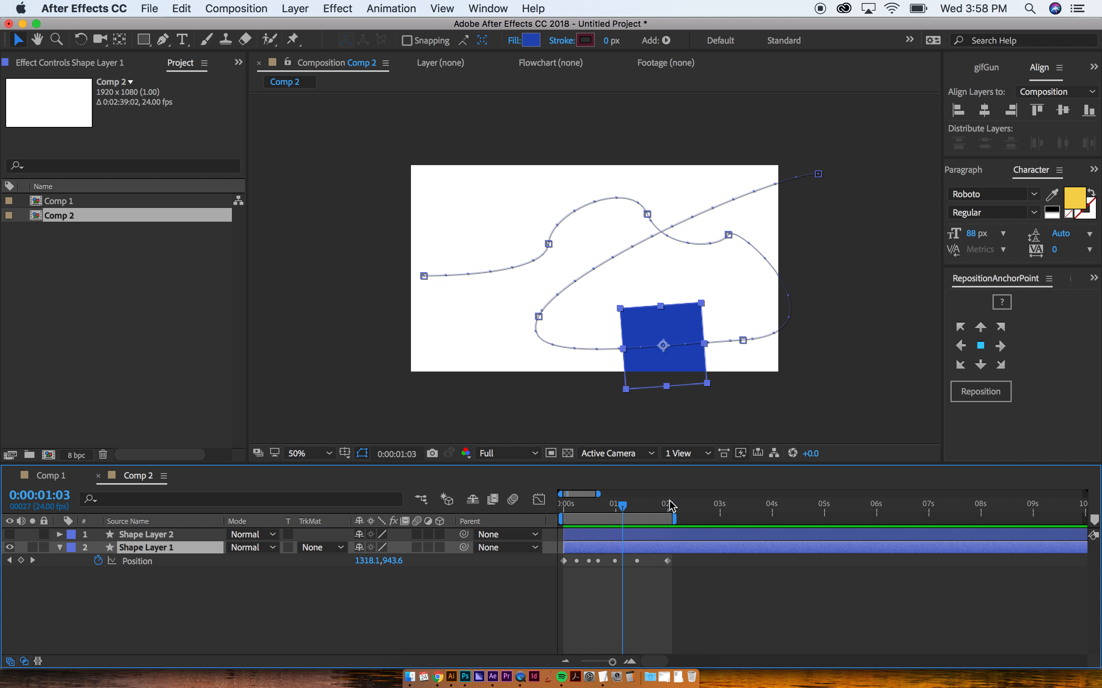
pyautogui.click(147, 536)
# Step: Delete both shape layers and add a 'my text' text layer enlarged to 106 px
pyautogui.keyDown('shift'); pyautogui.click(144, 546); pyautogui.keyUp('shift')
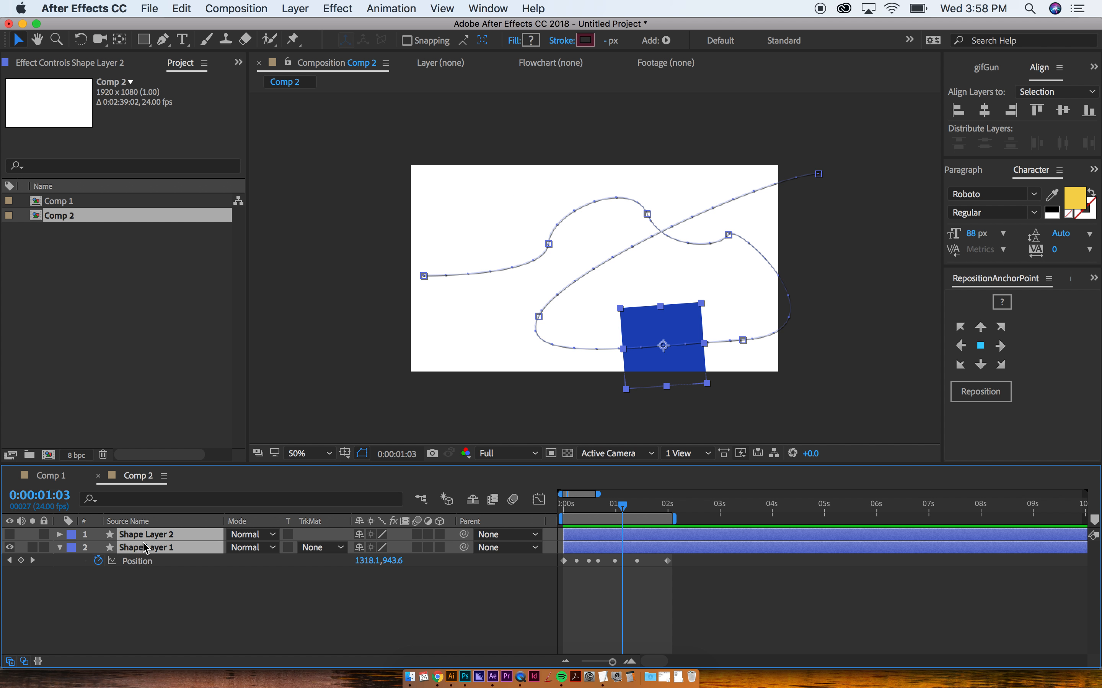
pyautogui.press('Delete')
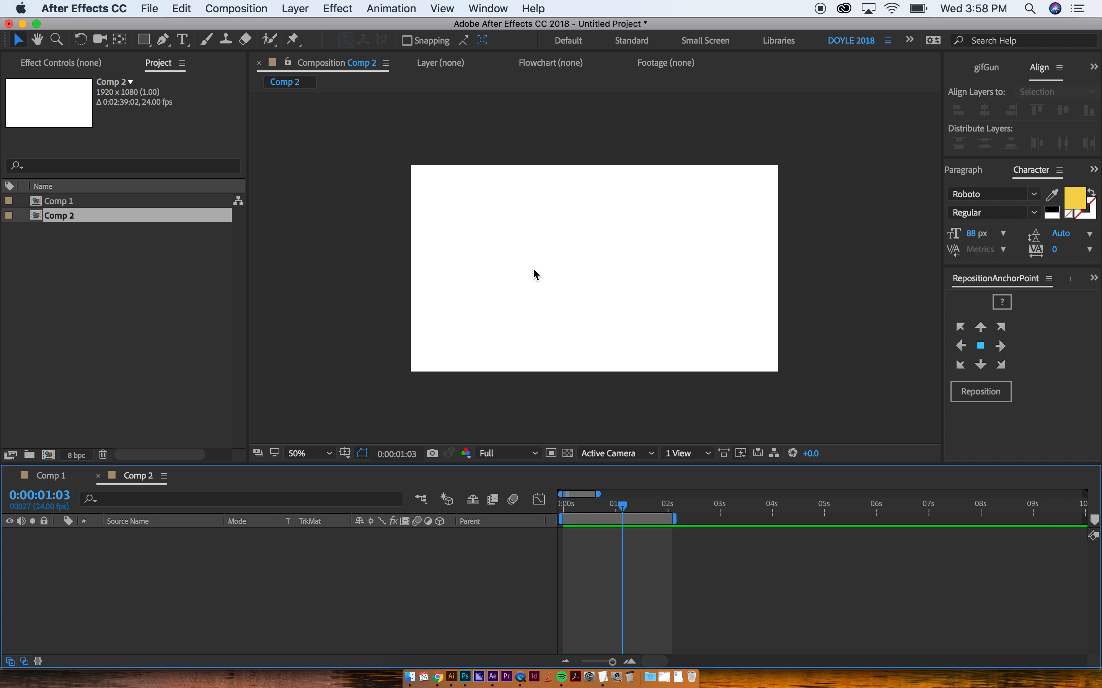
pyautogui.press('super+t')
pyautogui.click(525, 240)
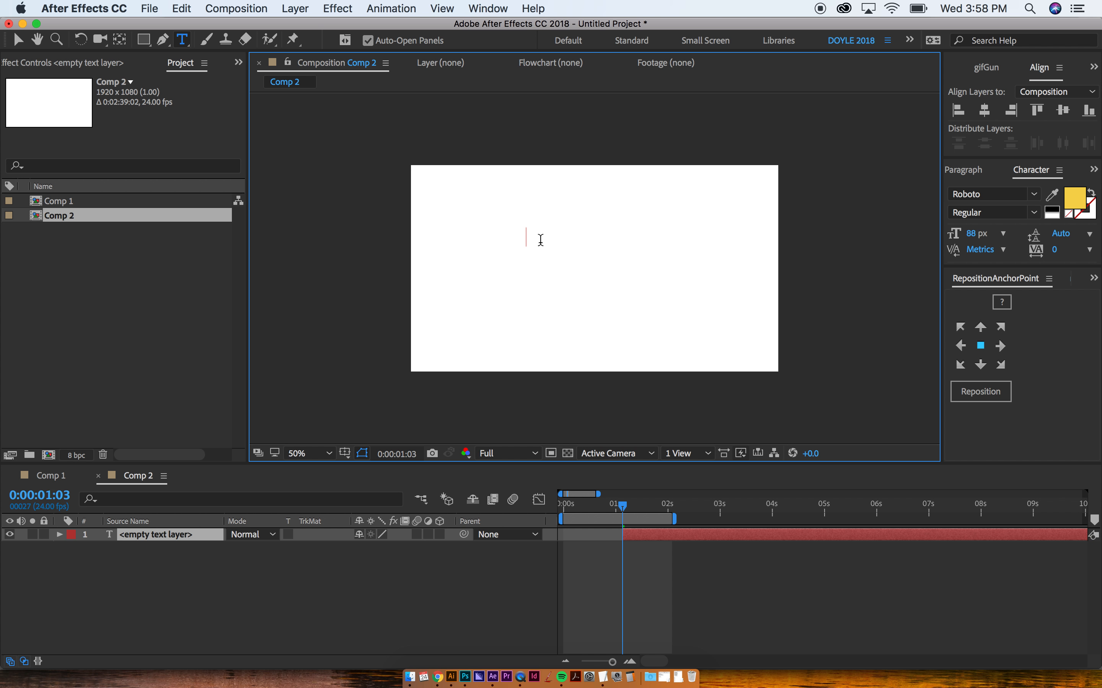
pyautogui.write('my text')
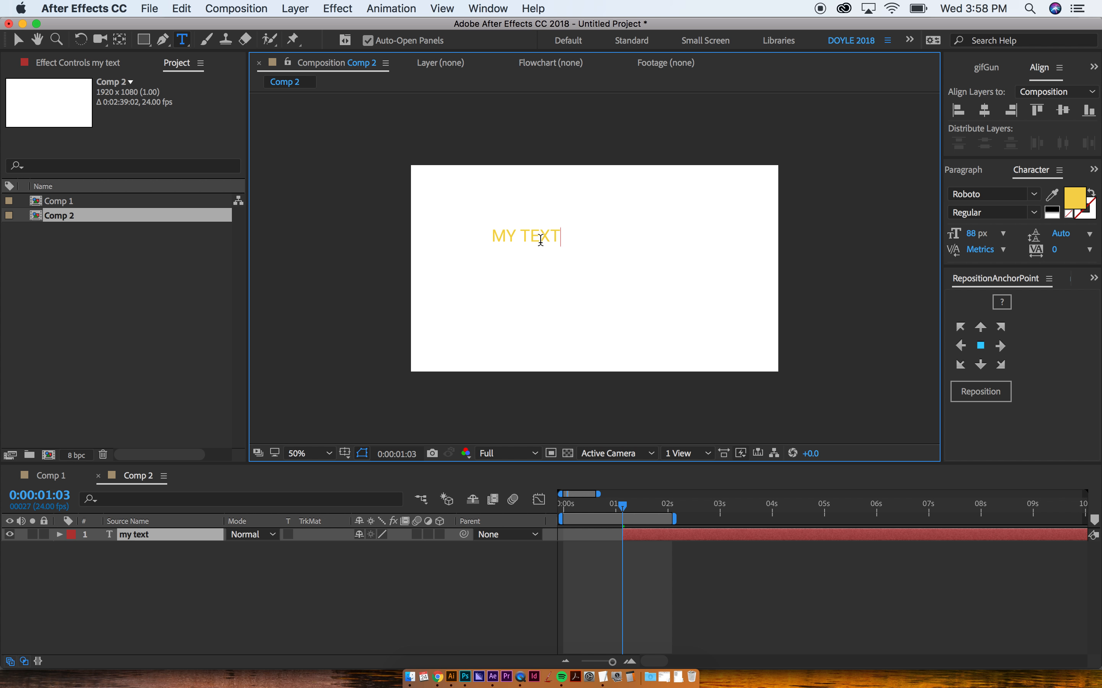
pyautogui.press('Escape')
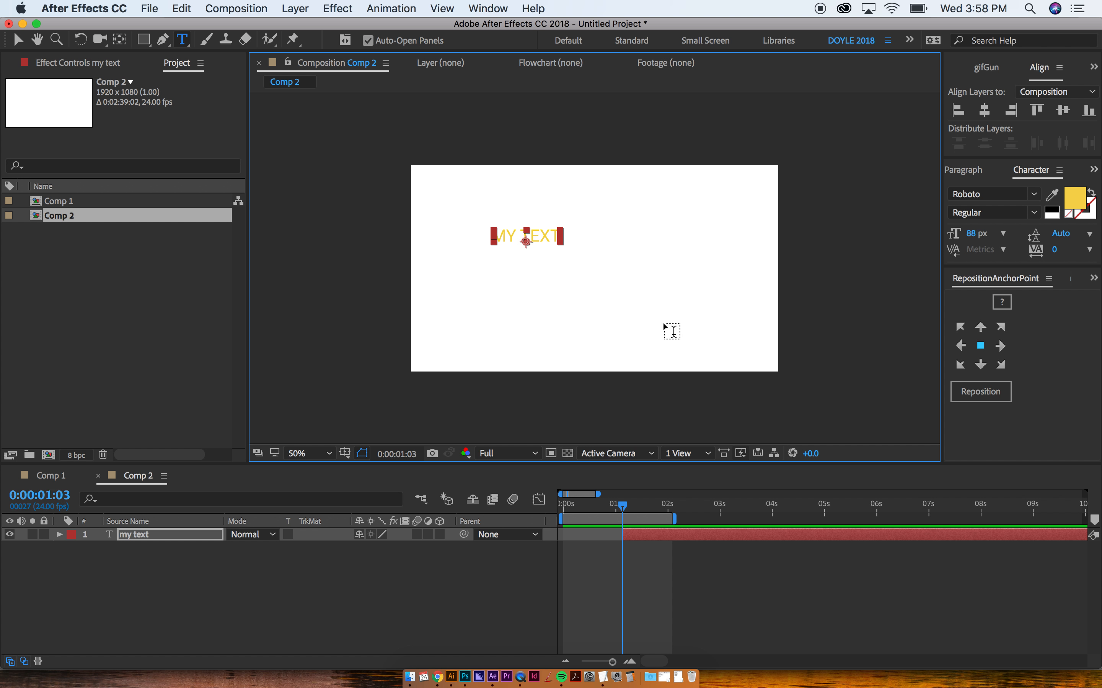
pyautogui.moveTo(973, 234); pyautogui.dragTo(987, 234)
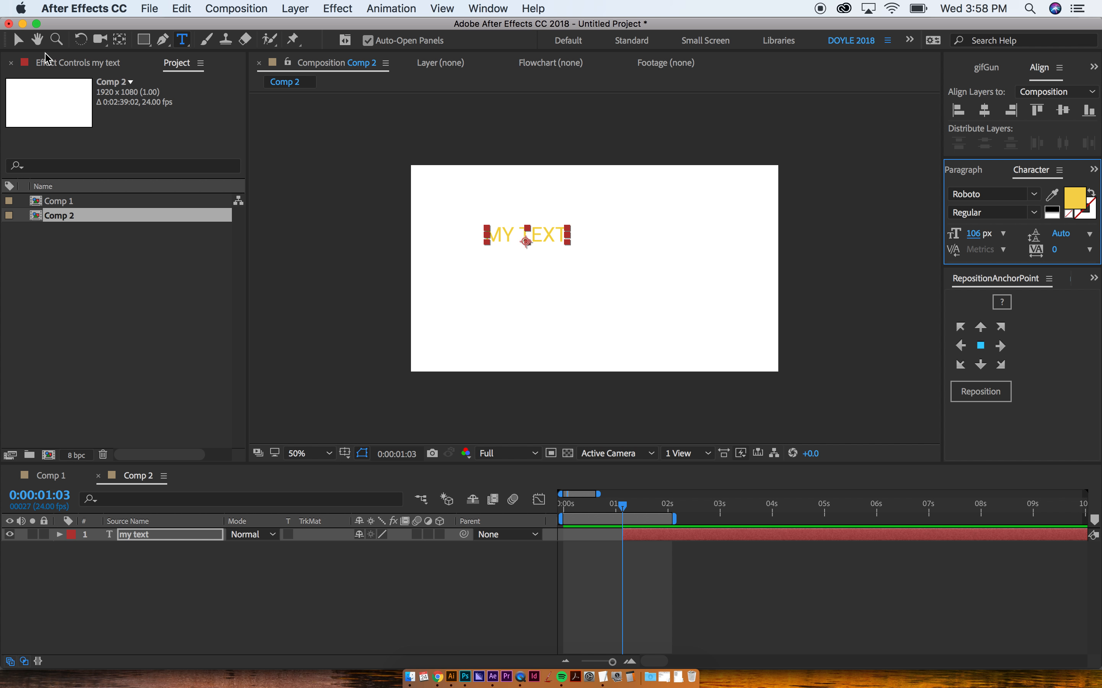
pyautogui.click(163, 40)
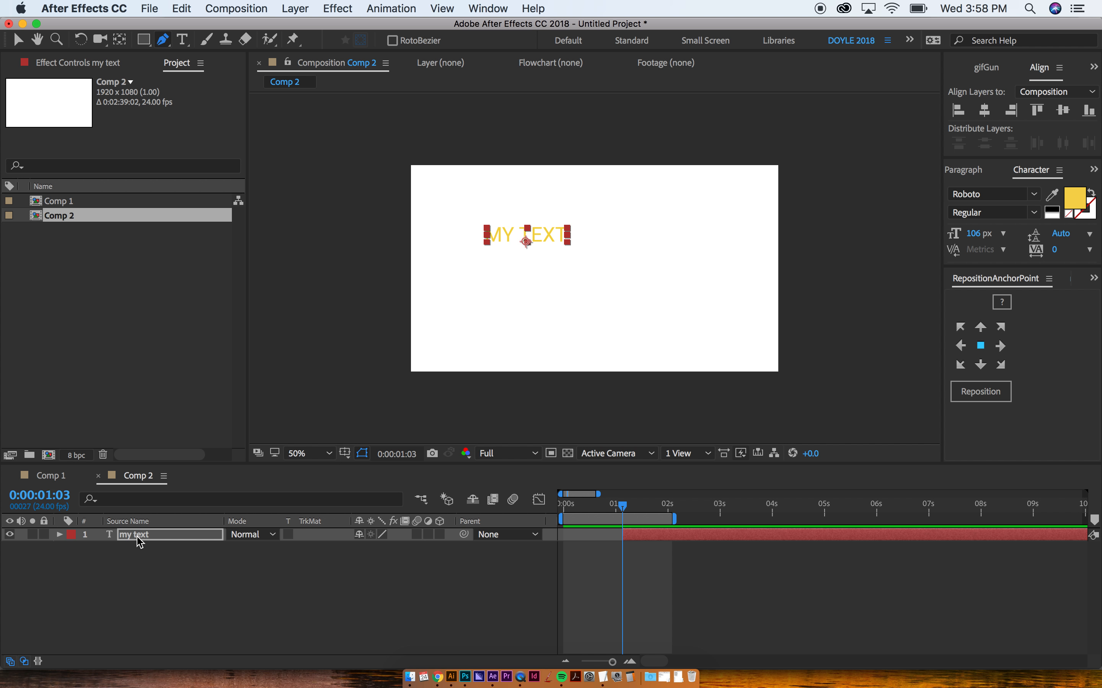
# Step: Draw an open looping mask on the MY TEXT layer, ending past the upper-right edge
pyautogui.moveTo(440, 259); pyautogui.dragTo(468, 237)
pyautogui.moveTo(547, 244); pyautogui.dragTo(576, 274)
pyautogui.moveTo(644, 244); pyautogui.dragTo(724, 269)
pyautogui.moveTo(594, 343); pyautogui.dragTo(492, 322)
pyautogui.moveTo(565, 195); pyautogui.dragTo(619, 177)
pyautogui.click(781, 129)
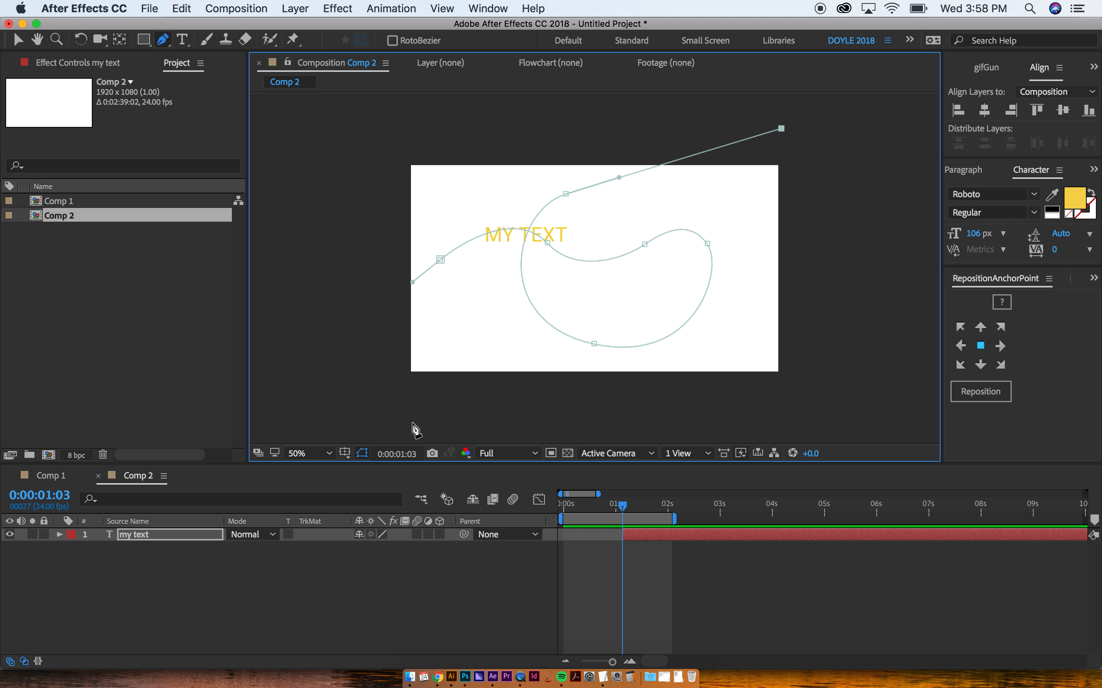
pyautogui.click(144, 537)
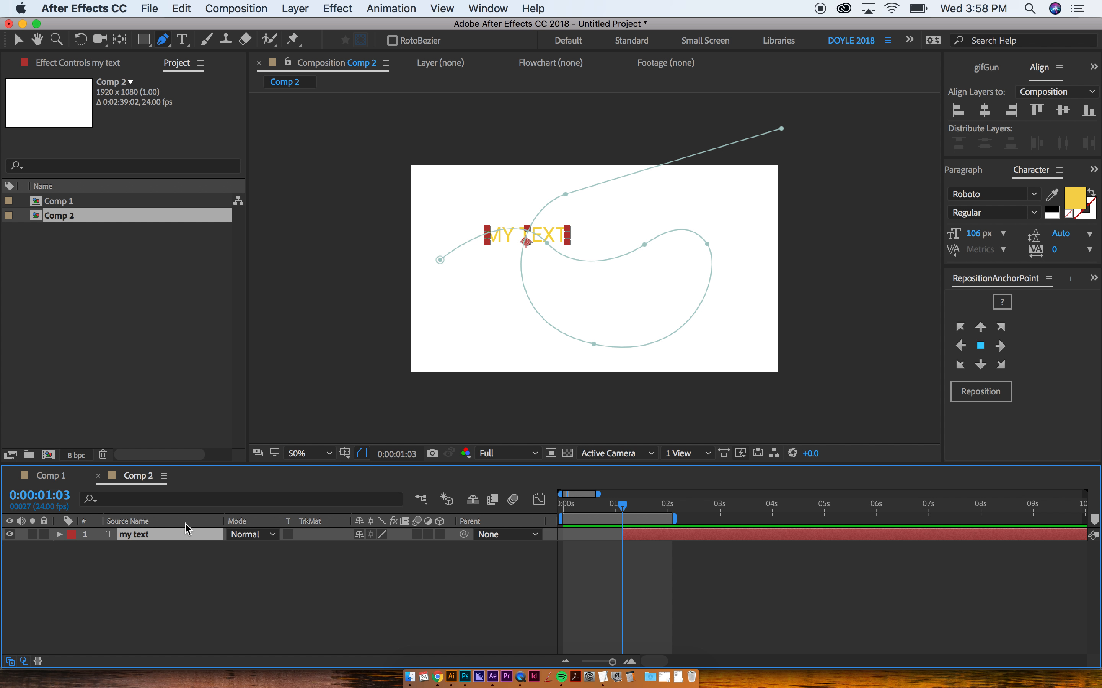
# Step: Set the MY TEXT layer's Path Options Path to Mask 1
pyautogui.click(60, 535)
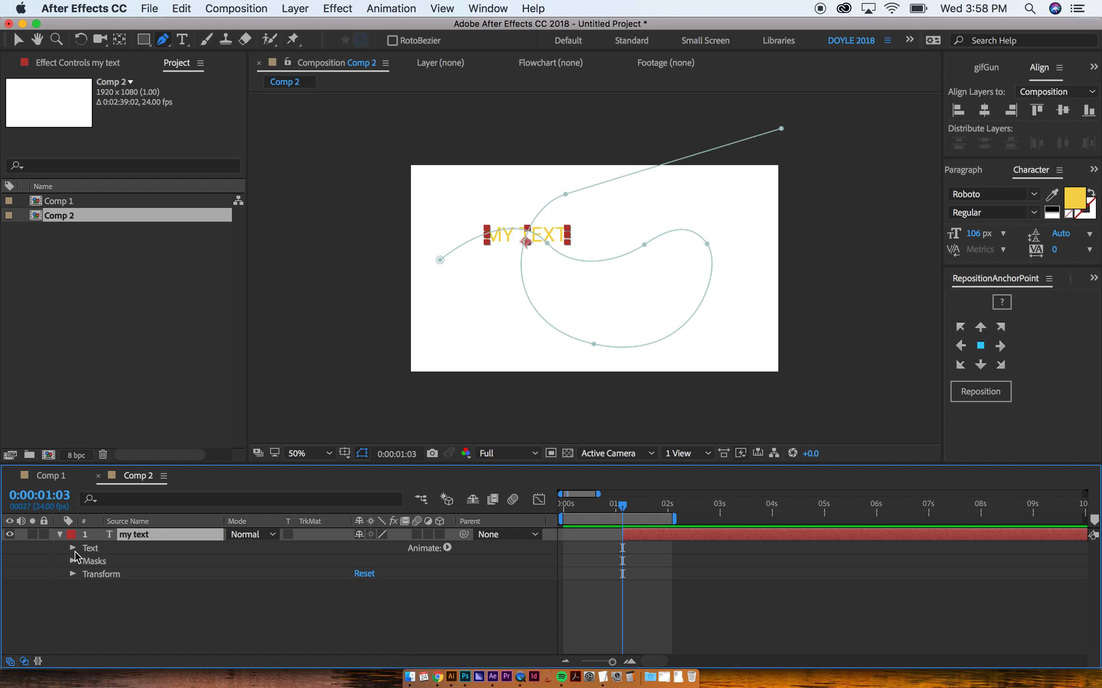
pyautogui.click(73, 562)
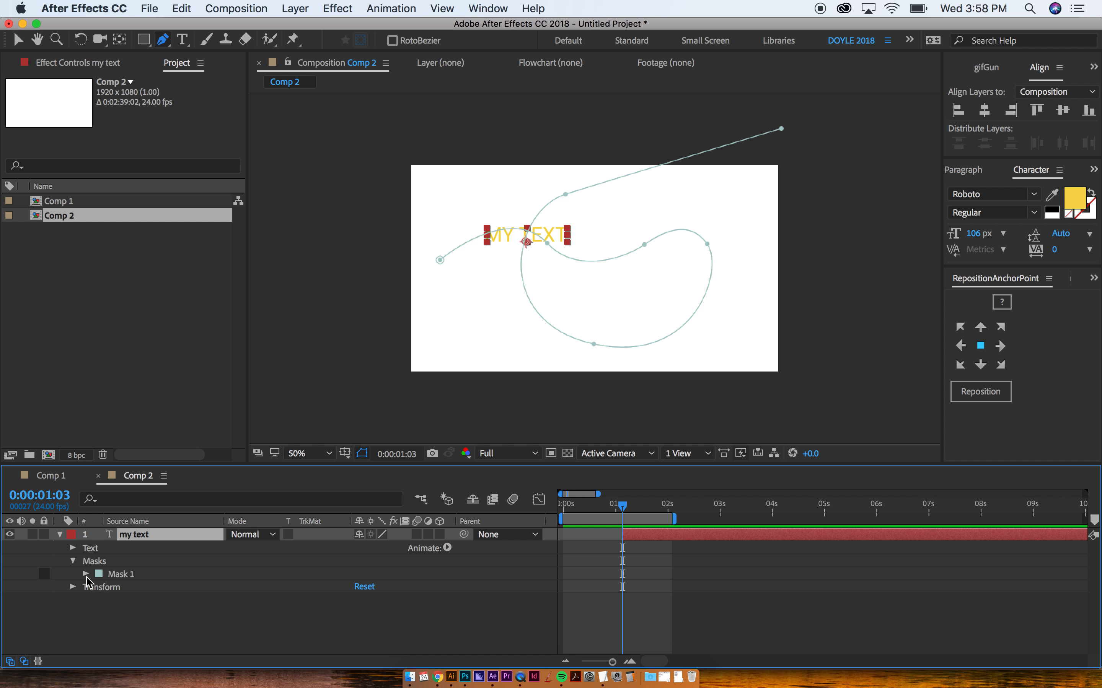
pyautogui.click(86, 575)
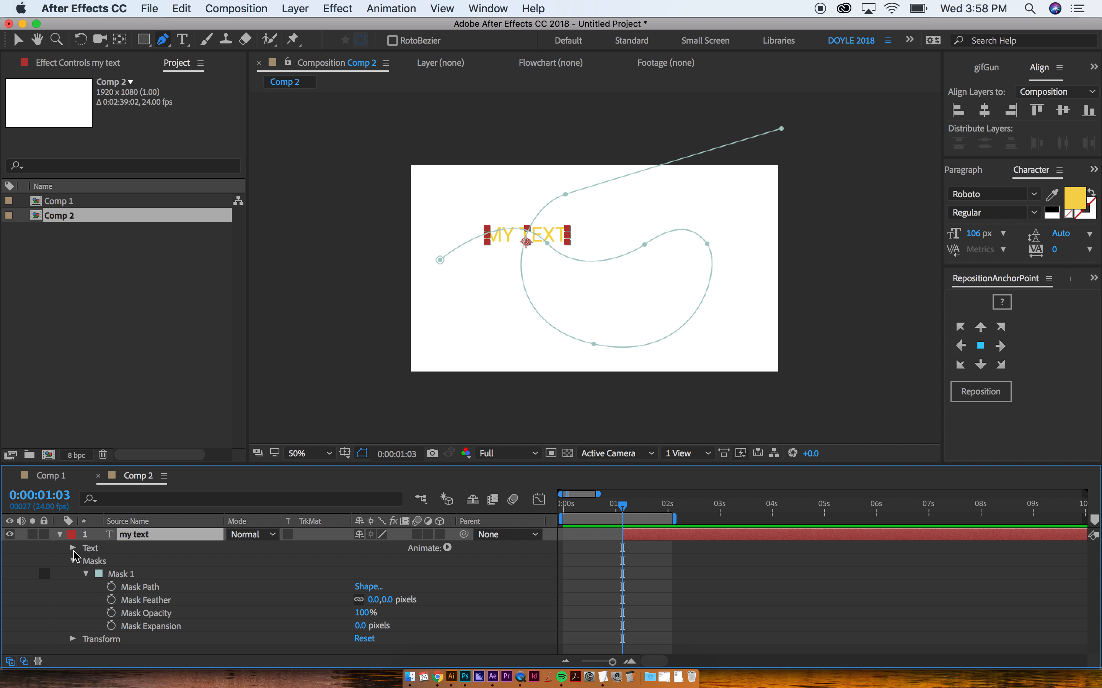
pyautogui.click(72, 549)
pyautogui.click(86, 575)
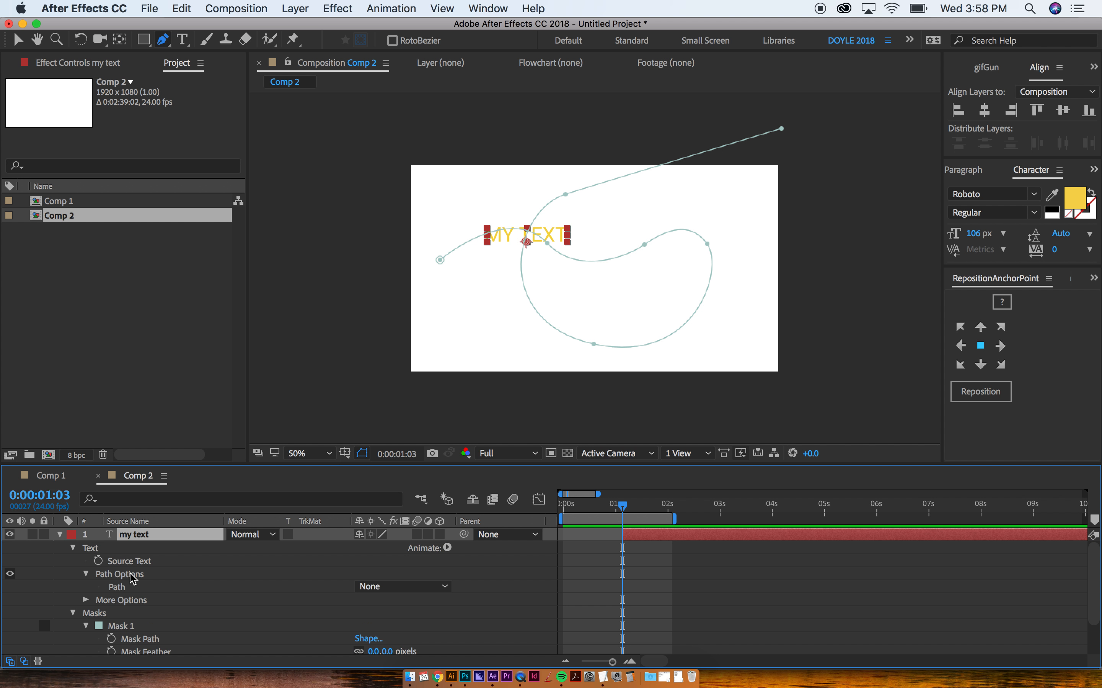
pyautogui.click(384, 586)
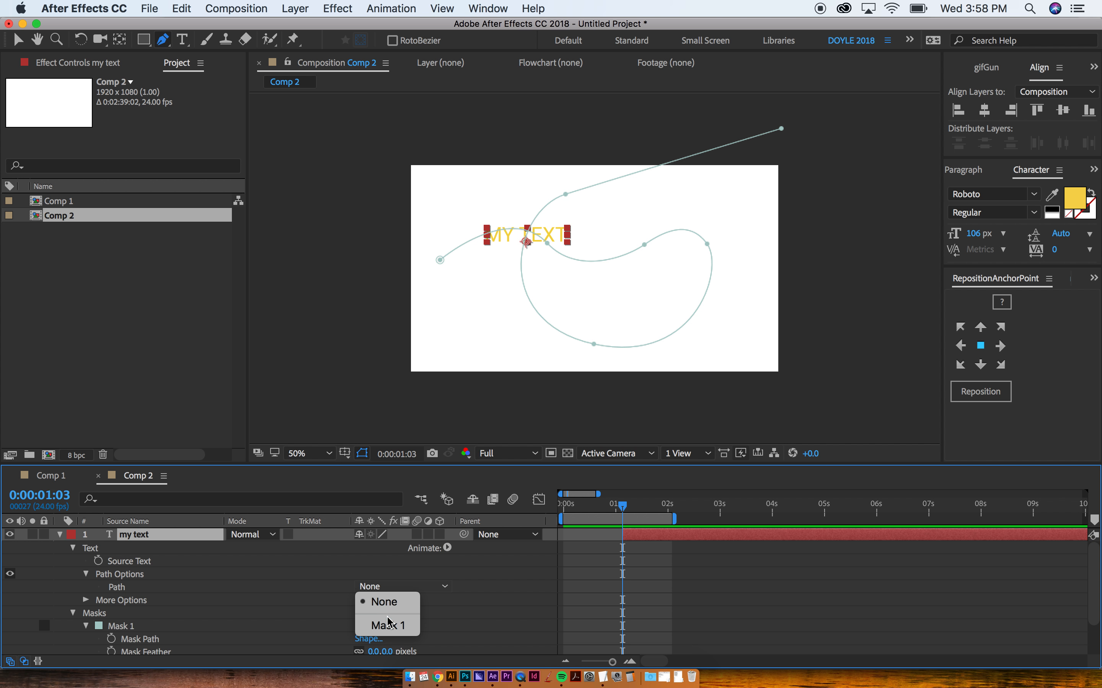
pyautogui.click(390, 627)
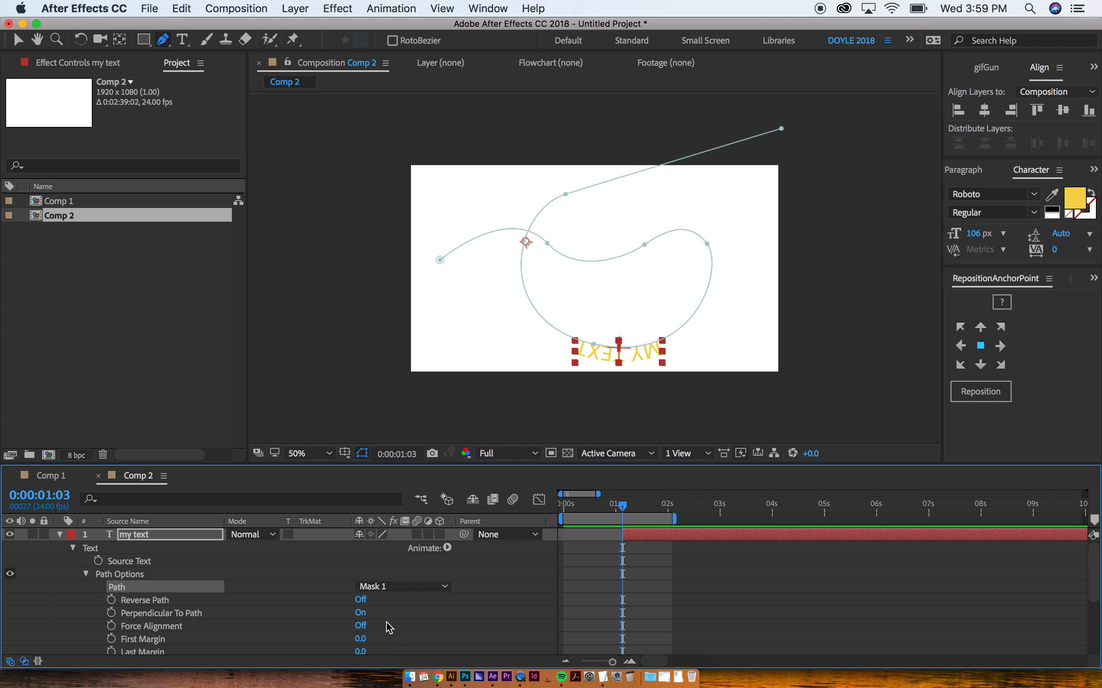
pyautogui.scroll(-2, 299, 570)
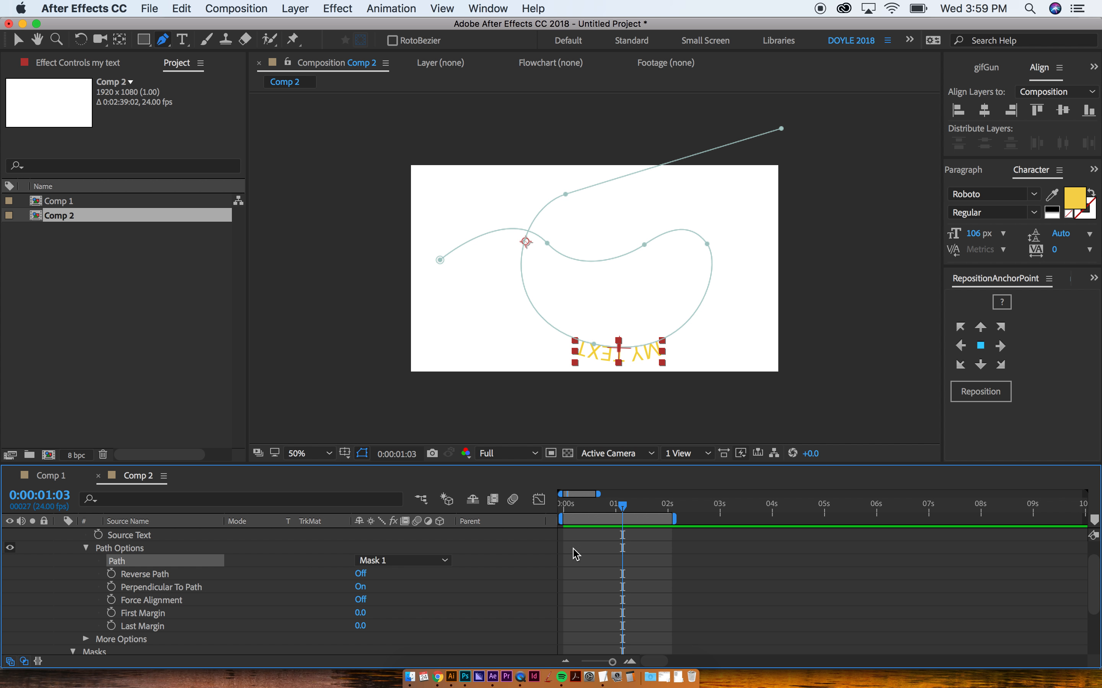
pyautogui.scroll(2, 575, 553)
# Step: Keyframe MY TEXT's First Margin from -2925 at 0s to 2360 at 3:07, then preview
pyautogui.click(639, 535)
pyautogui.press('v')
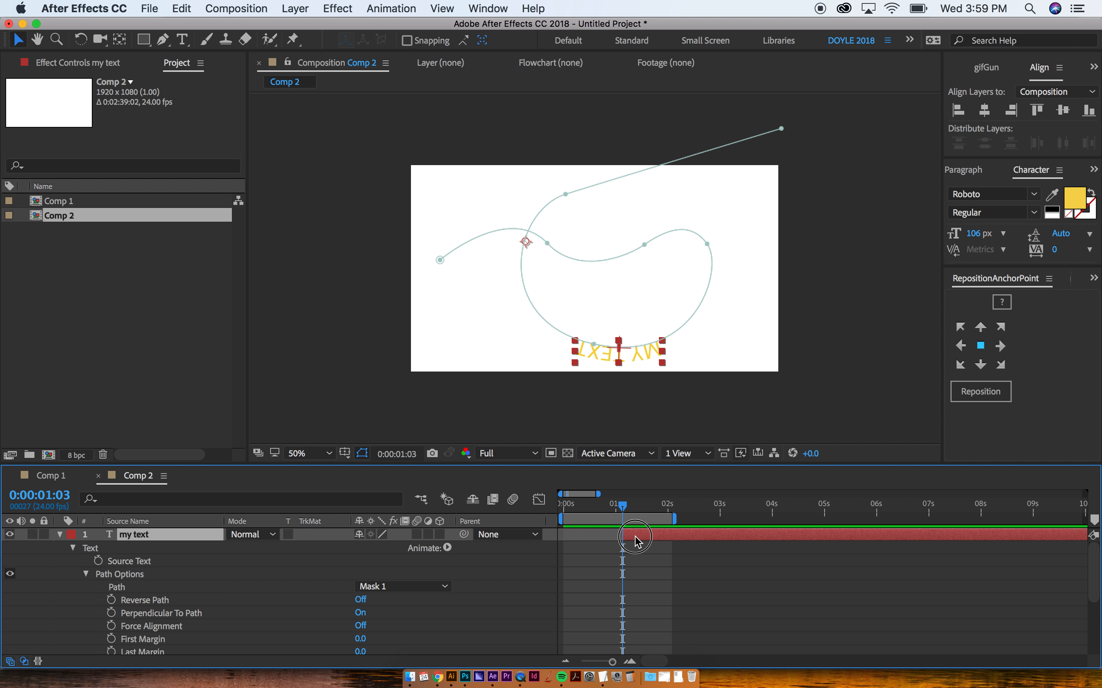
pyautogui.moveTo(577, 507); pyautogui.dragTo(563, 507)
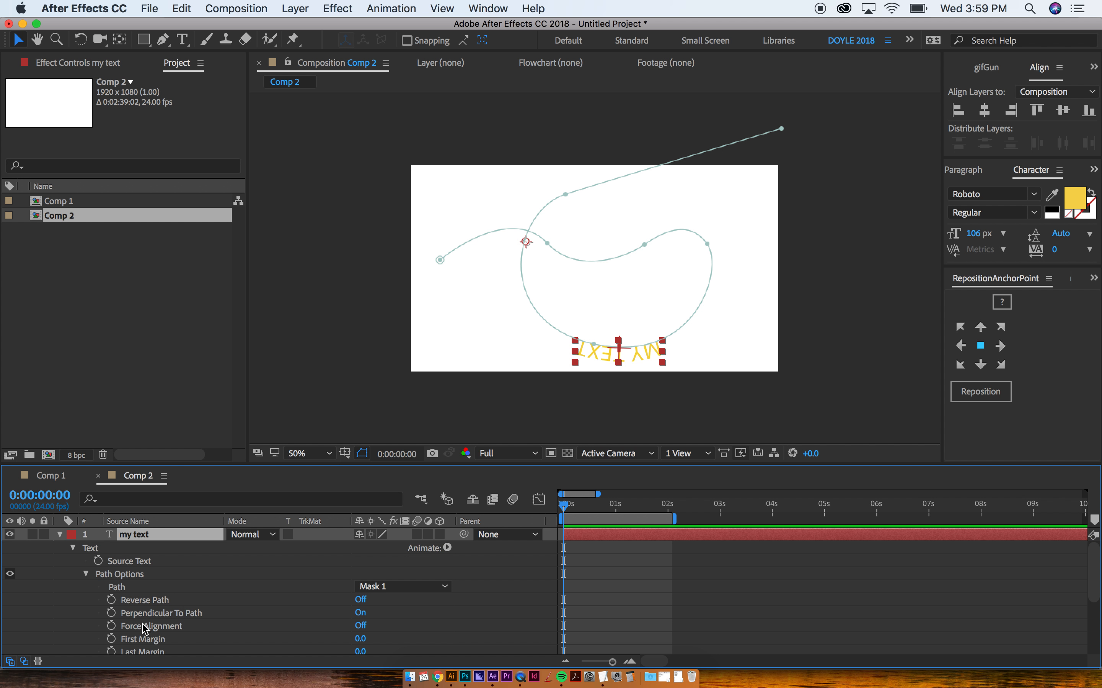
pyautogui.scroll(-1, 216, 597)
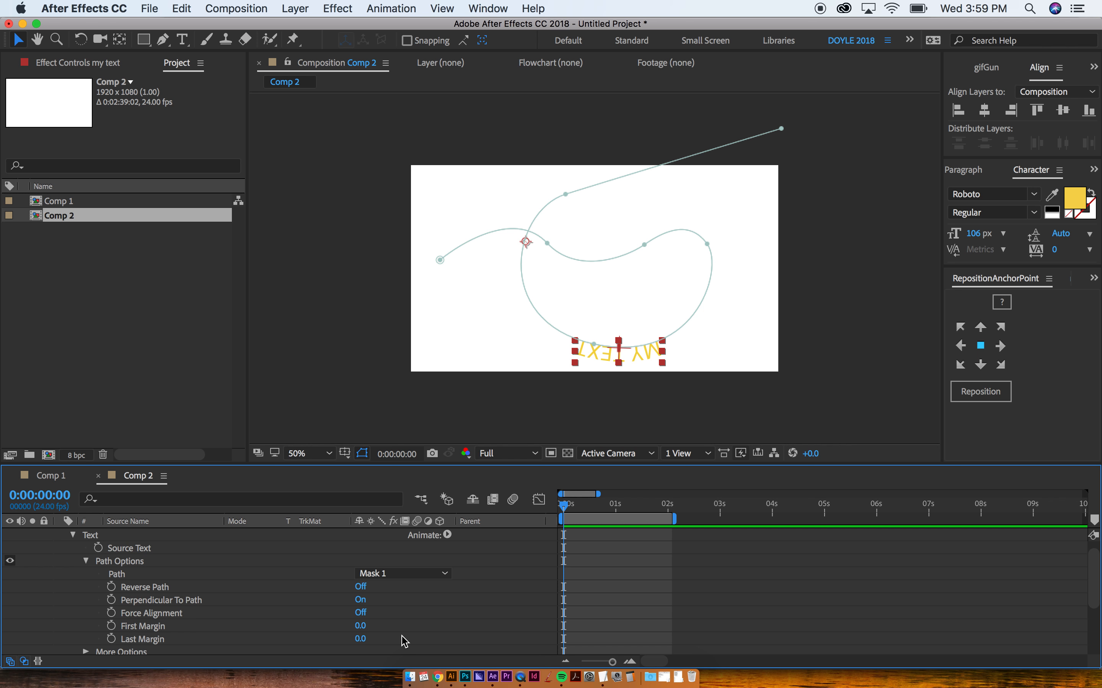
pyautogui.click(112, 626)
pyautogui.moveTo(578, 506); pyautogui.dragTo(735, 505)
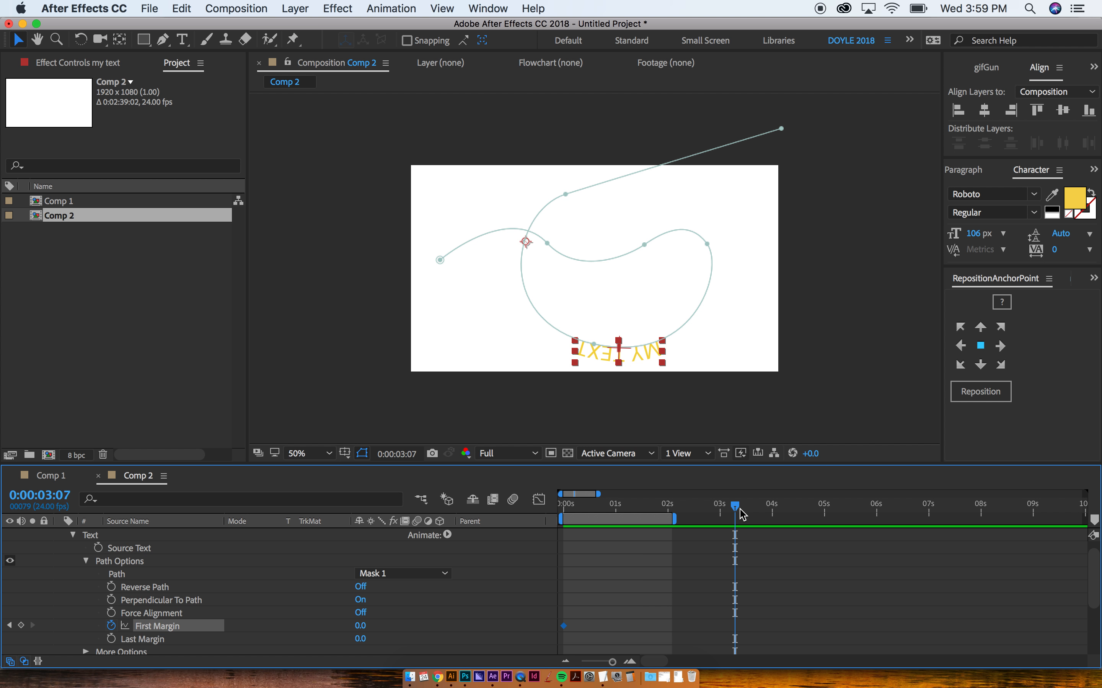
pyautogui.press('n')
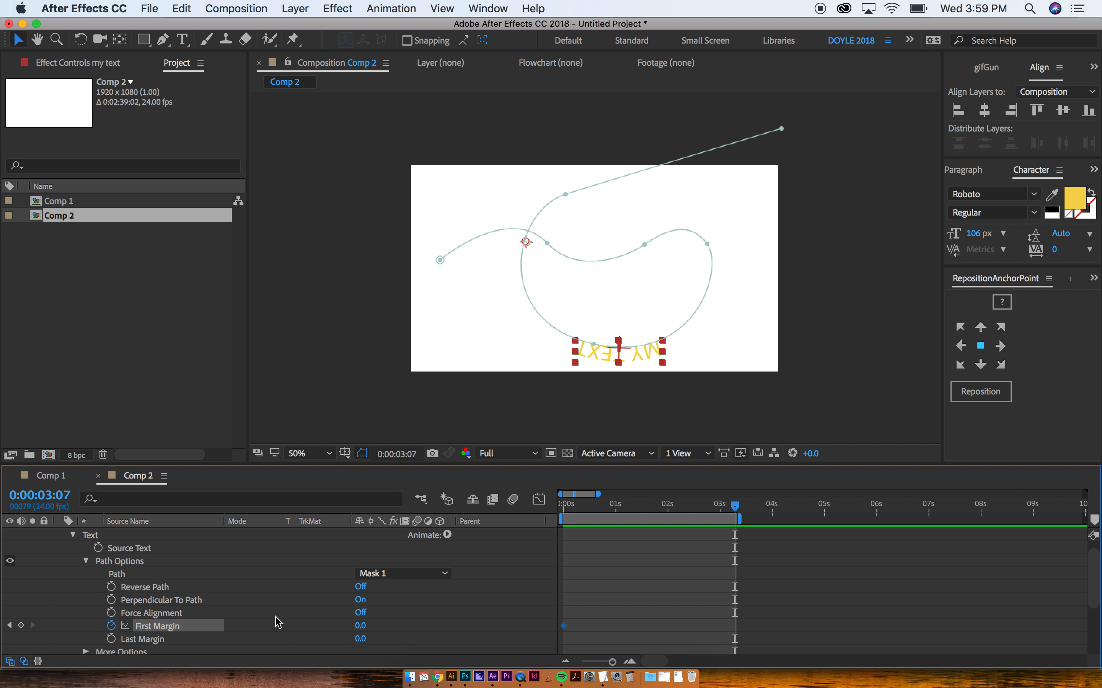
pyautogui.moveTo(362, 631); pyautogui.dragTo(572, 620)
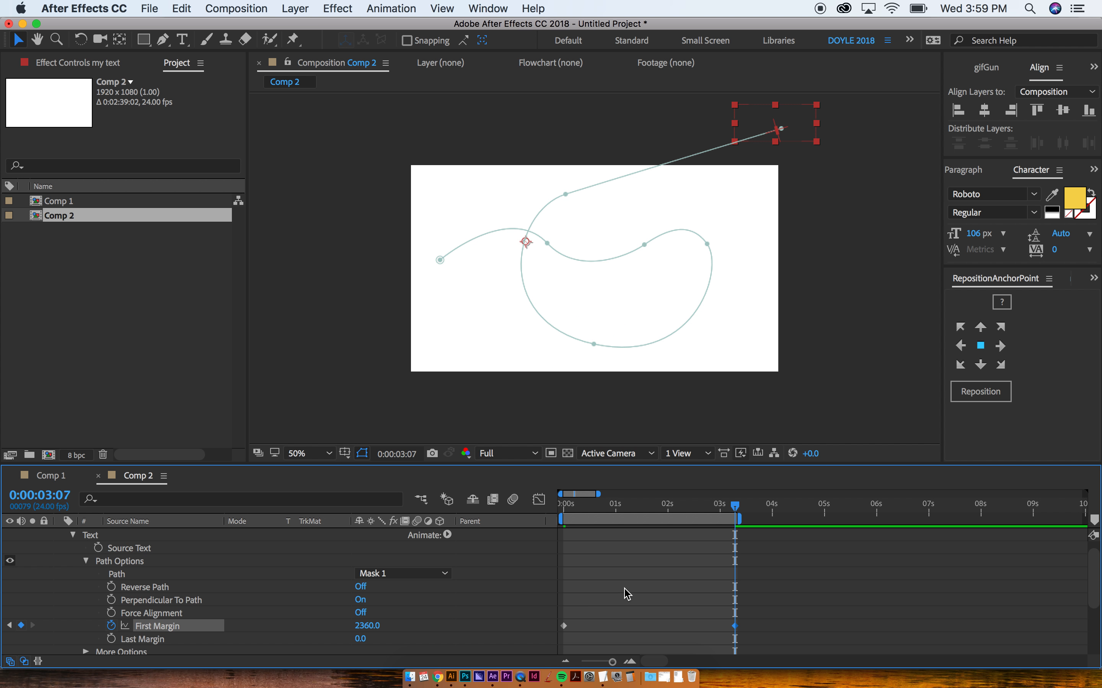
pyautogui.moveTo(720, 511); pyautogui.dragTo(551, 513)
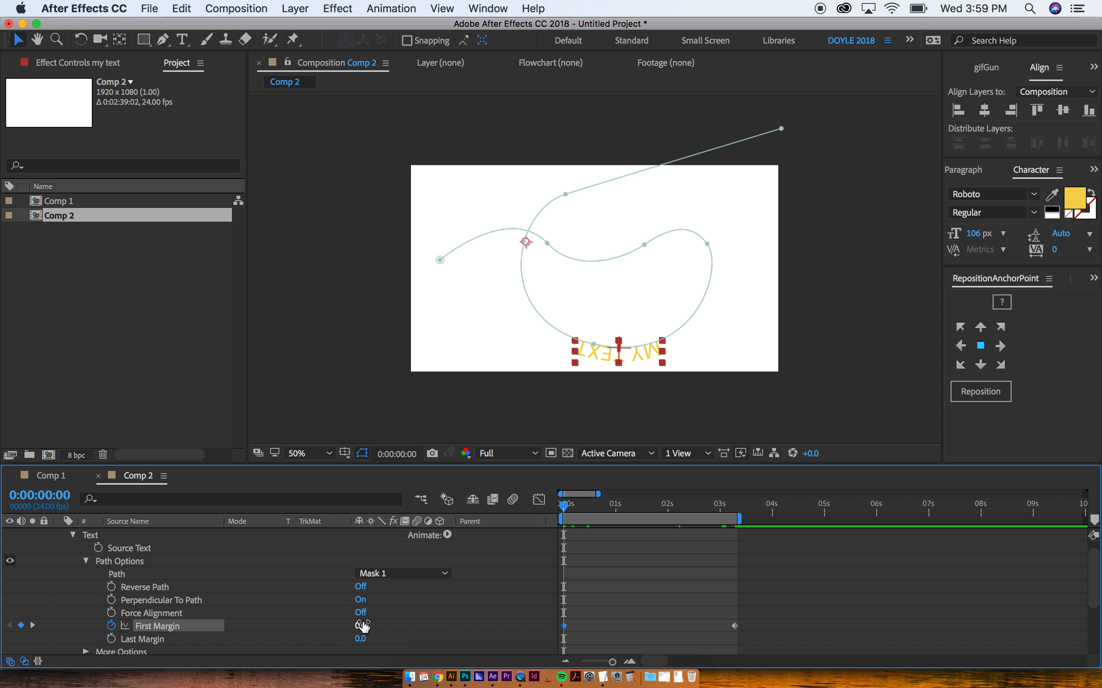
pyautogui.moveTo(363, 626); pyautogui.dragTo(121, 649)
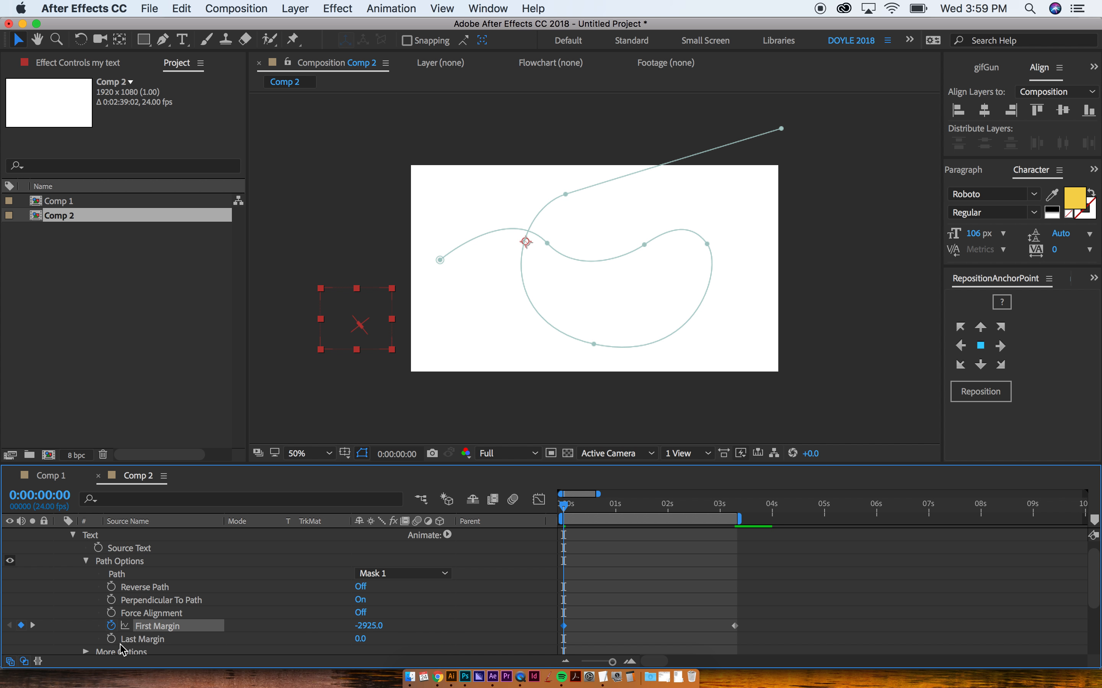
pyautogui.press('space')
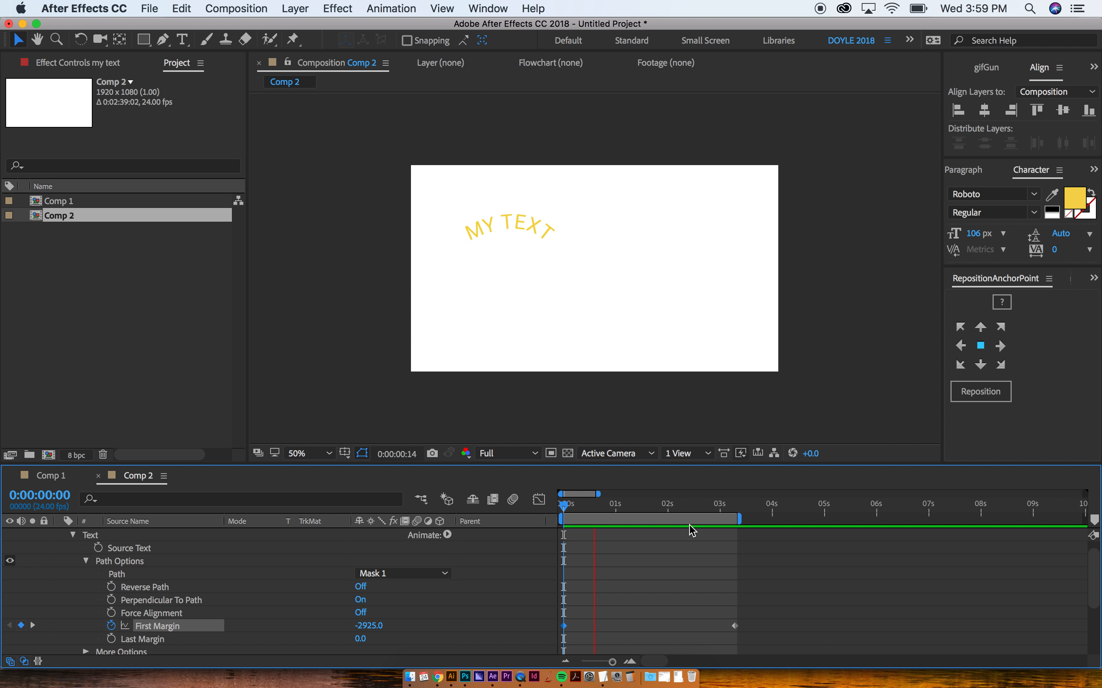
pyautogui.click(545, 280)
# Step: Draw the large face circle and a small eye circle with the Ellipse tool
pyautogui.click(741, 395)
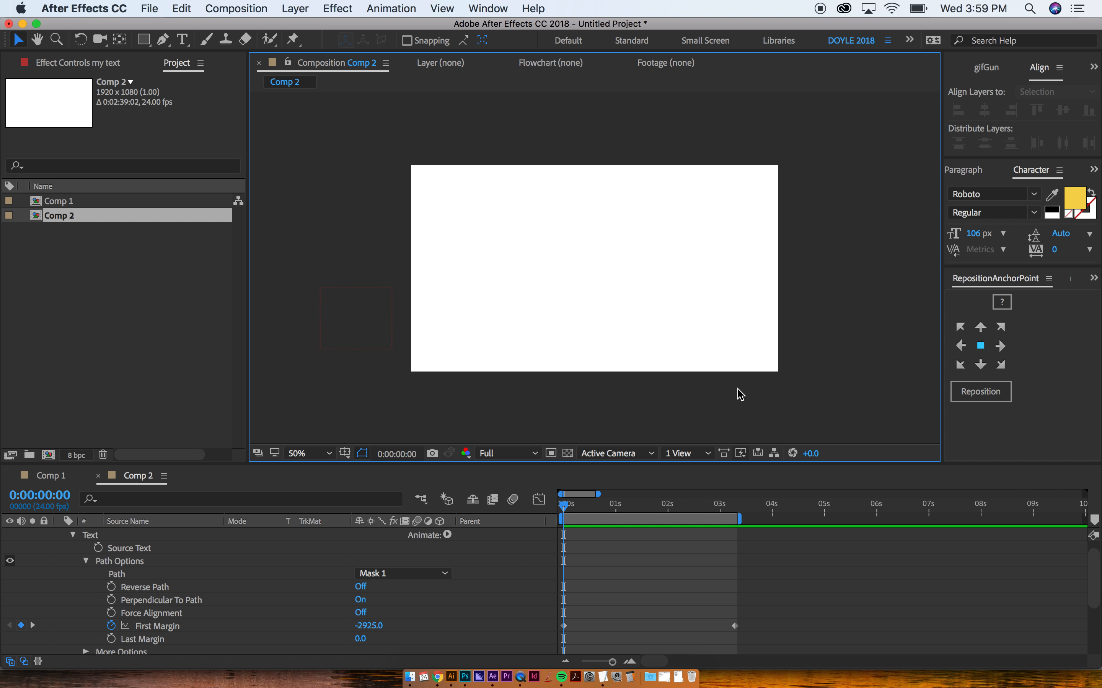
pyautogui.press('q')
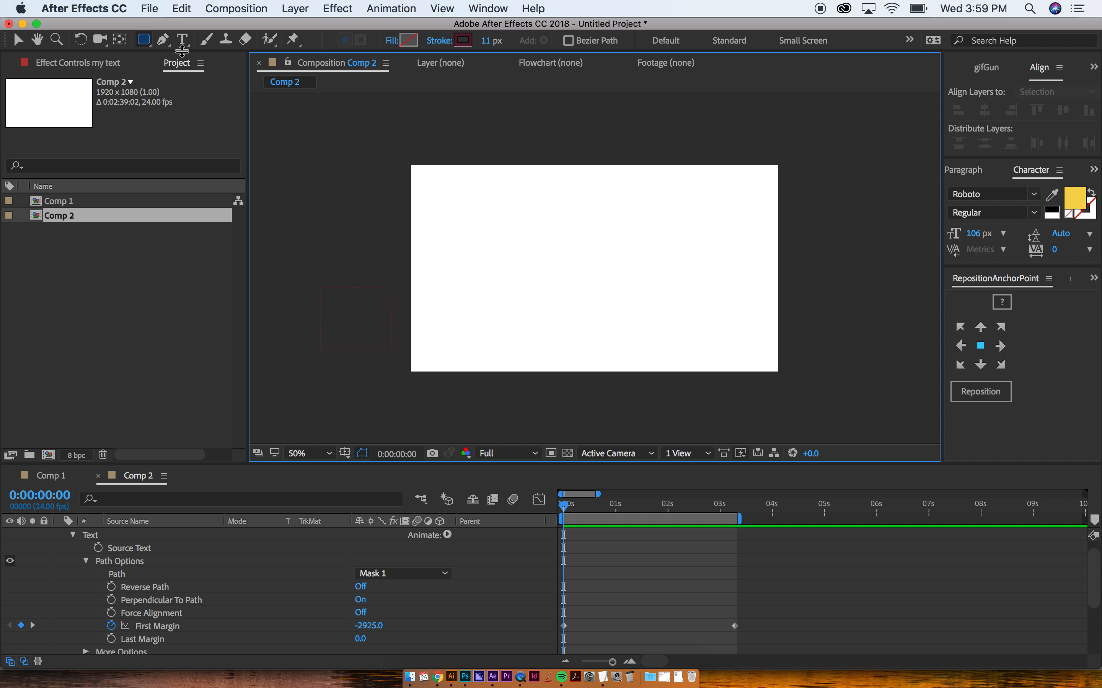
pyautogui.moveTo(487, 215); pyautogui.dragTo(592, 317)
pyautogui.moveTo(515, 240)
pyautogui.mouseDown()
pyautogui.moveTo(548, 245)
pyautogui.moveTo(546, 282)
pyautogui.moveTo(582, 306)
pyautogui.moveTo(567, 309)
pyautogui.mouseUp()
pyautogui.press('super+shift+a')
pyautogui.press('super+shift+a')
# Step: Nudge the mouth circle into place and enlarge it
pyautogui.press('v')
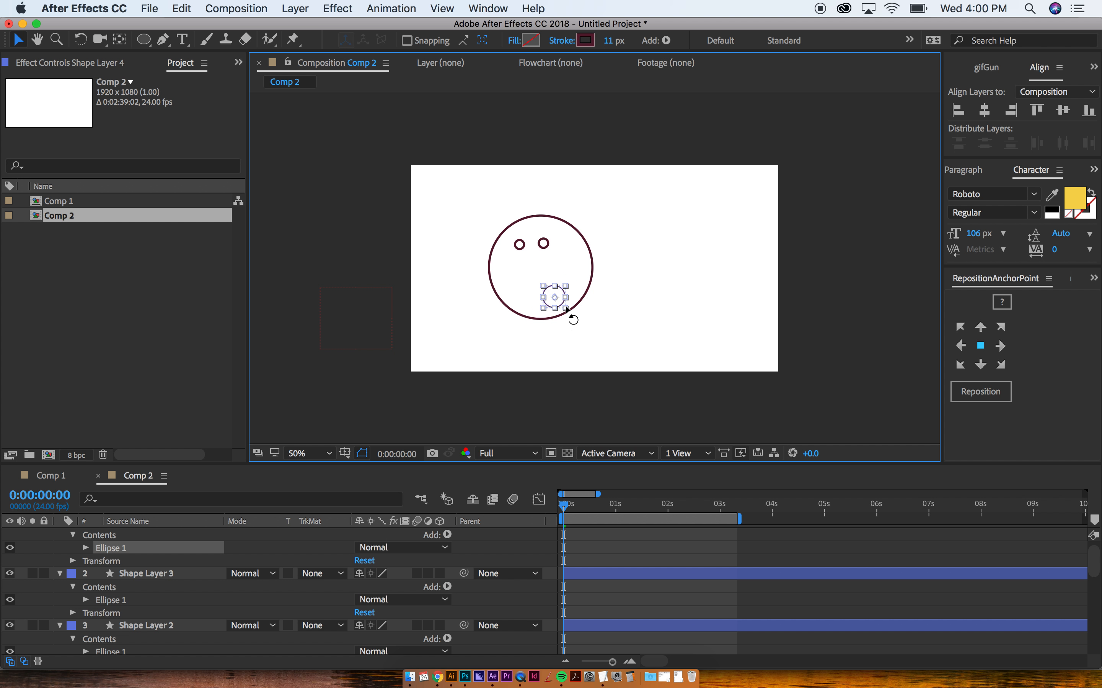
pyautogui.hotkey('shift', 'Up')
pyautogui.hotkey('shift', 'Left')
pyautogui.hotkey('shift', 'Up')
pyautogui.hotkey('shift', 'Down')
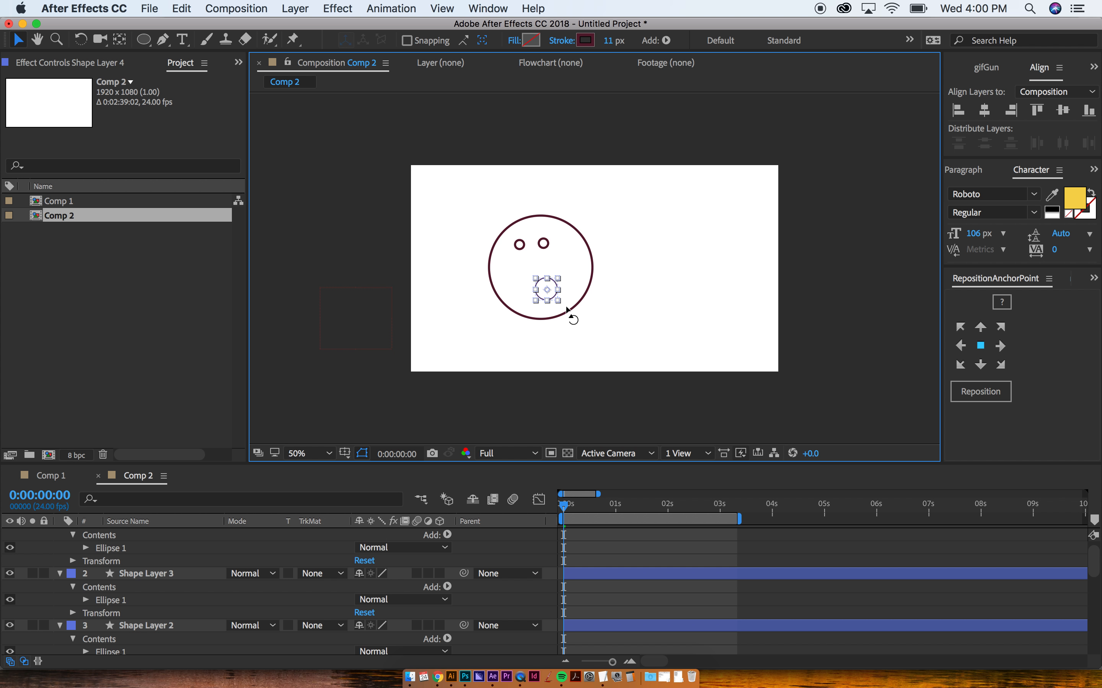
pyautogui.moveTo(559, 303)
pyautogui.mouseDown()
pyautogui.moveTo(533, 307)
pyautogui.moveTo(552, 294)
pyautogui.mouseUp()
# Step: Start a new text layer to the right of the face
pyautogui.click(615, 334)
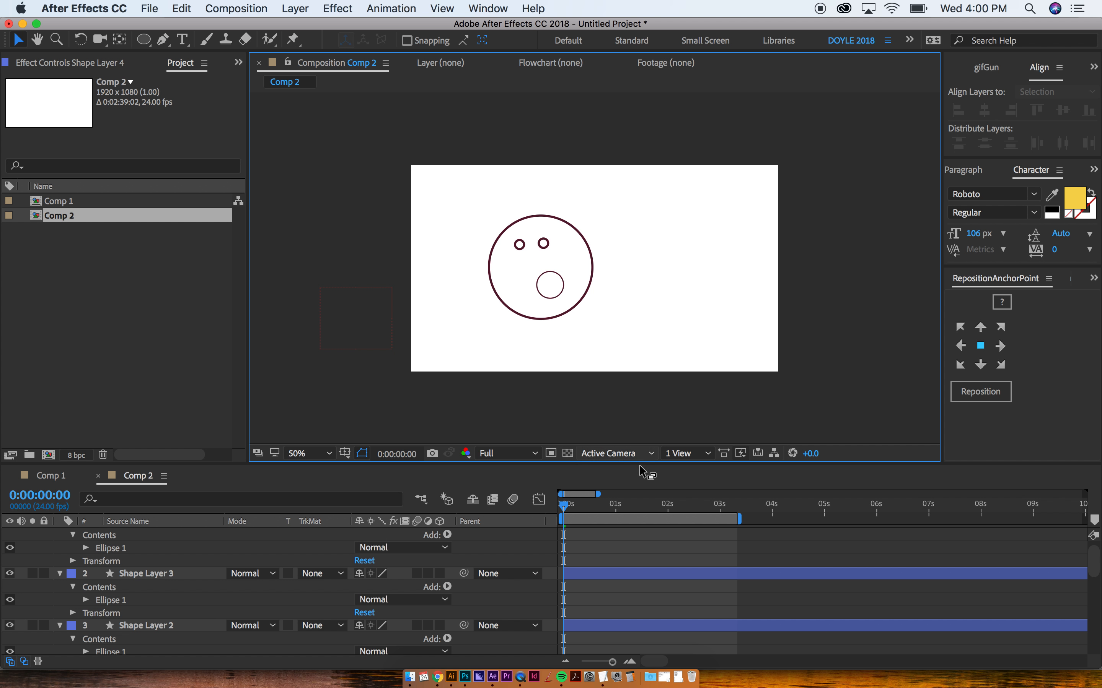
pyautogui.click(626, 542)
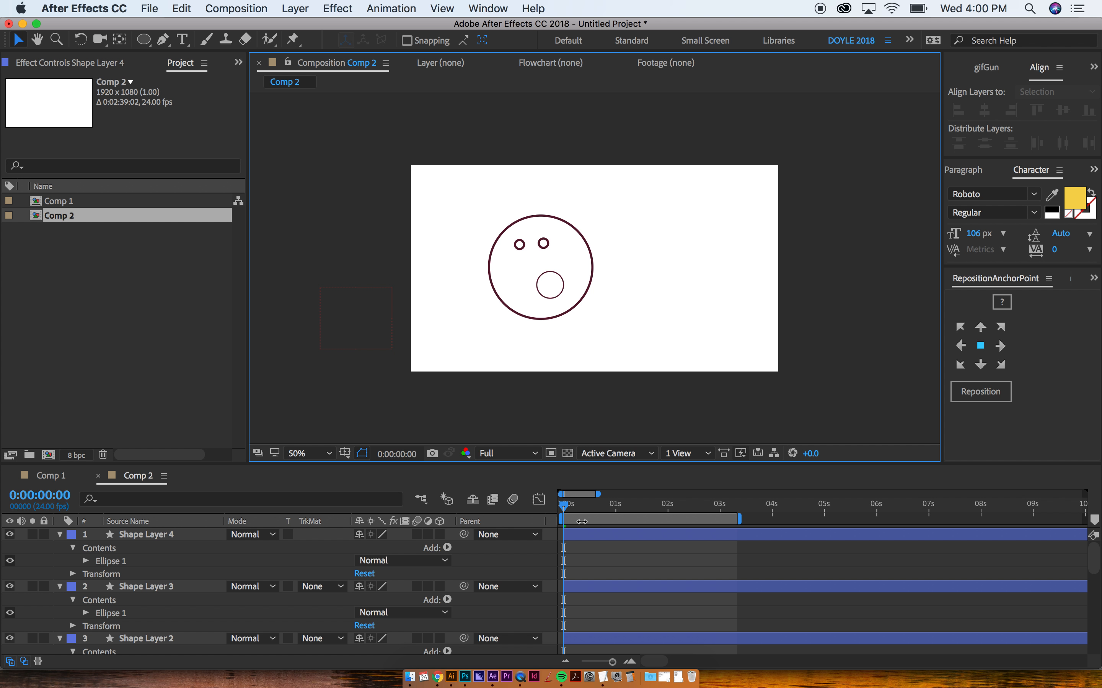
pyautogui.press('t')
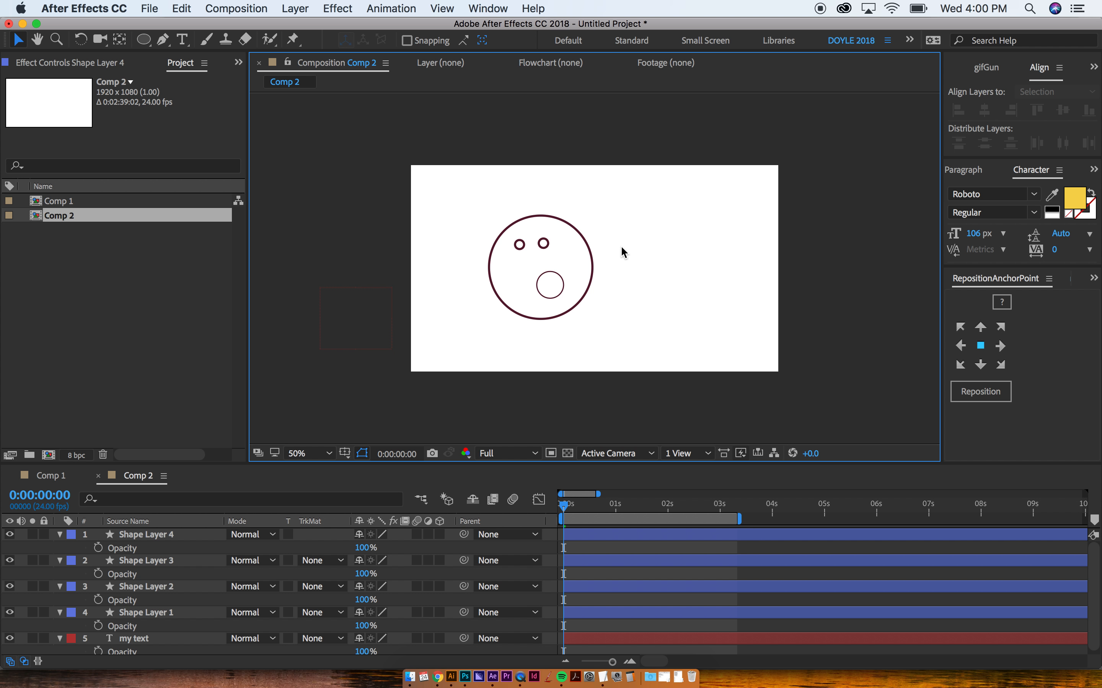
pyautogui.press('super+t')
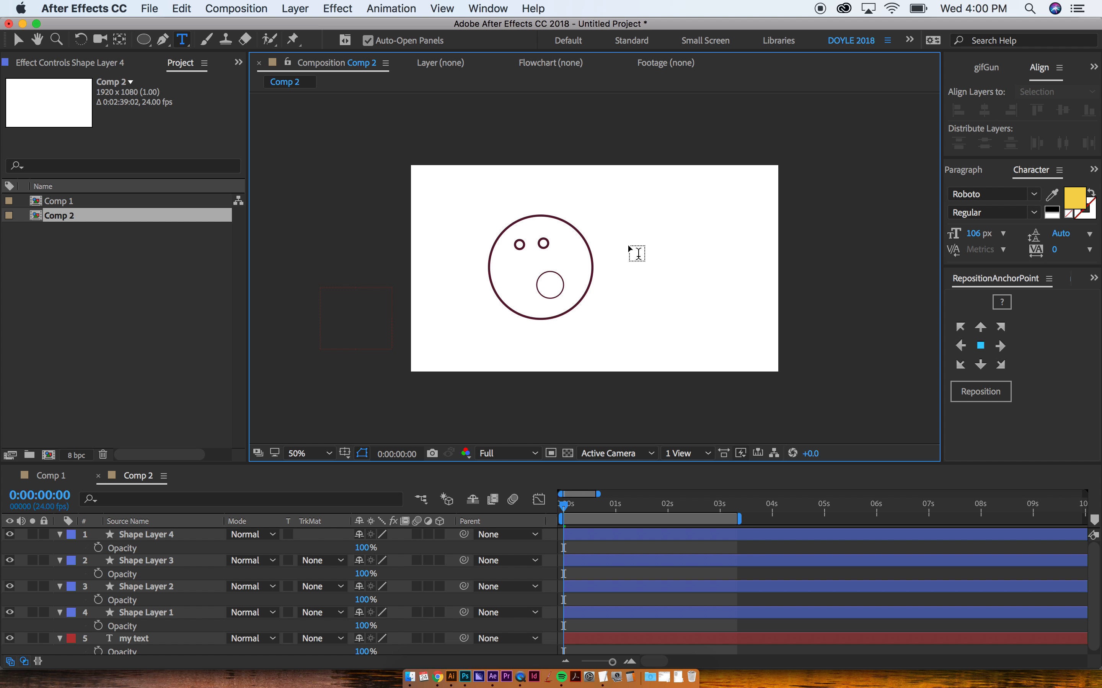
pyautogui.click(627, 243)
# Step: Type YELLING as the yellow text beside the face
pyautogui.write('yell')
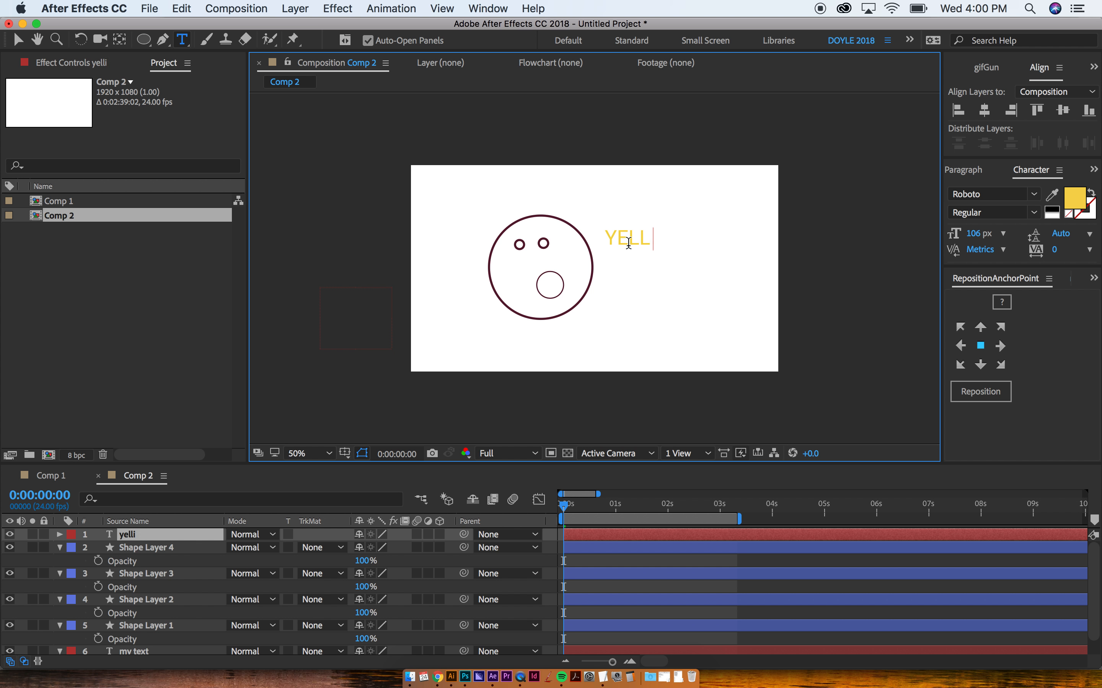
pyautogui.write('ing')
pyautogui.press('Escape')
pyautogui.press('v')
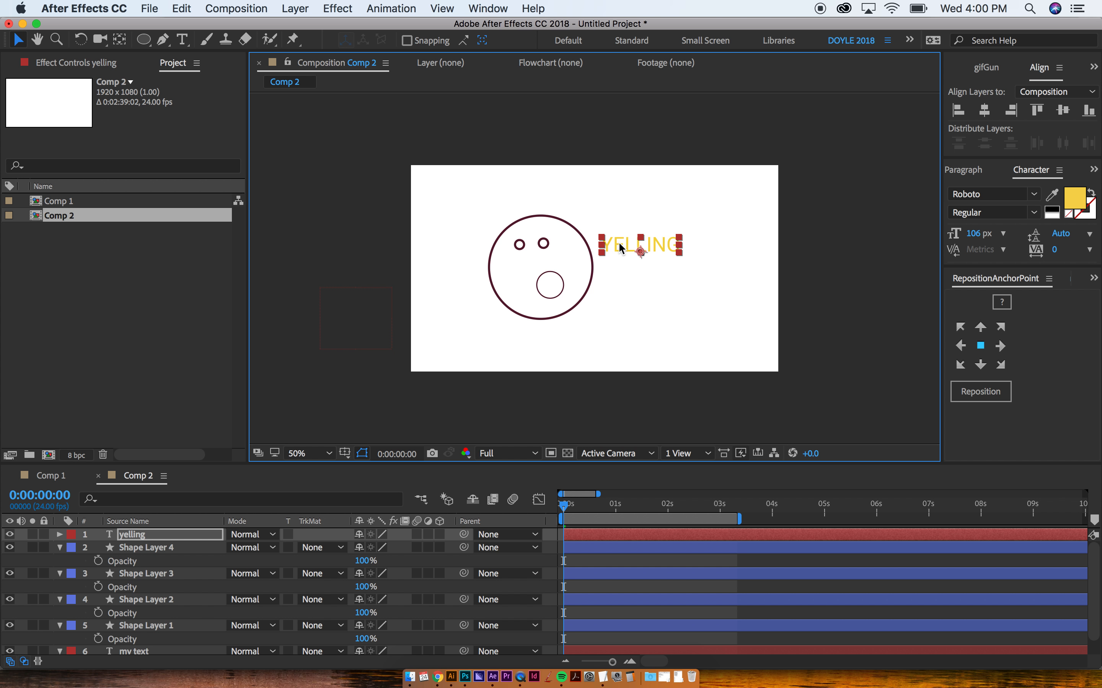
pyautogui.click(609, 284)
pyautogui.press('p')
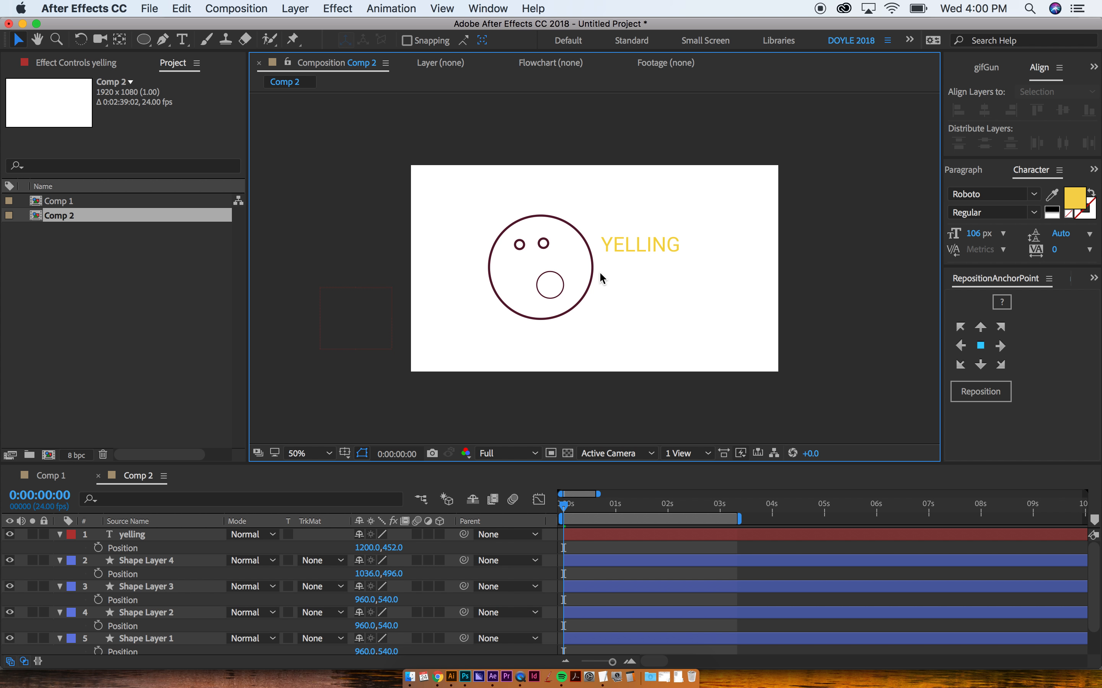
# Step: Draw a trial curved Pen path above the text, then delete that shape layer
pyautogui.press('g')
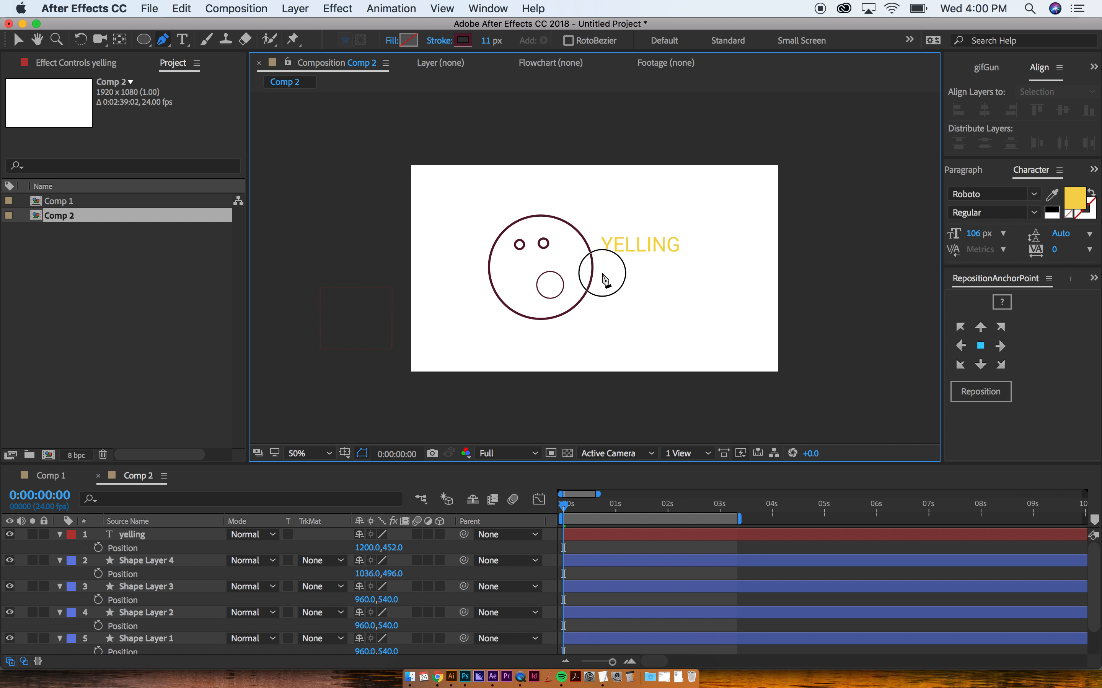
pyautogui.click(602, 272)
pyautogui.moveTo(672, 201); pyautogui.dragTo(708, 214)
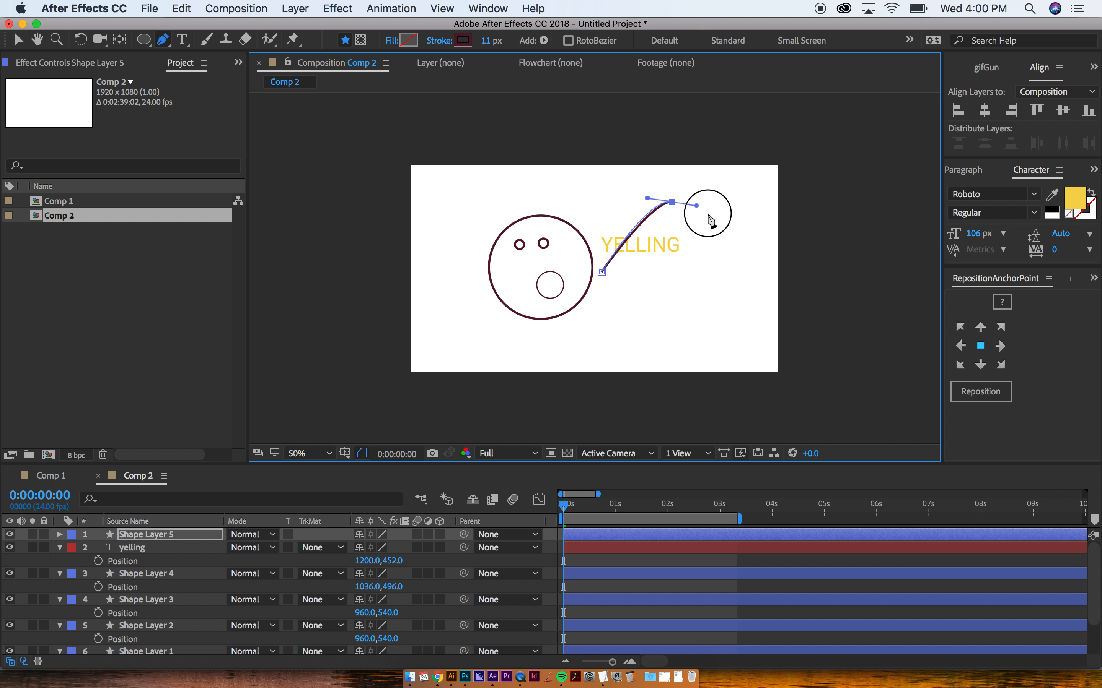
pyautogui.moveTo(807, 246); pyautogui.dragTo(842, 230)
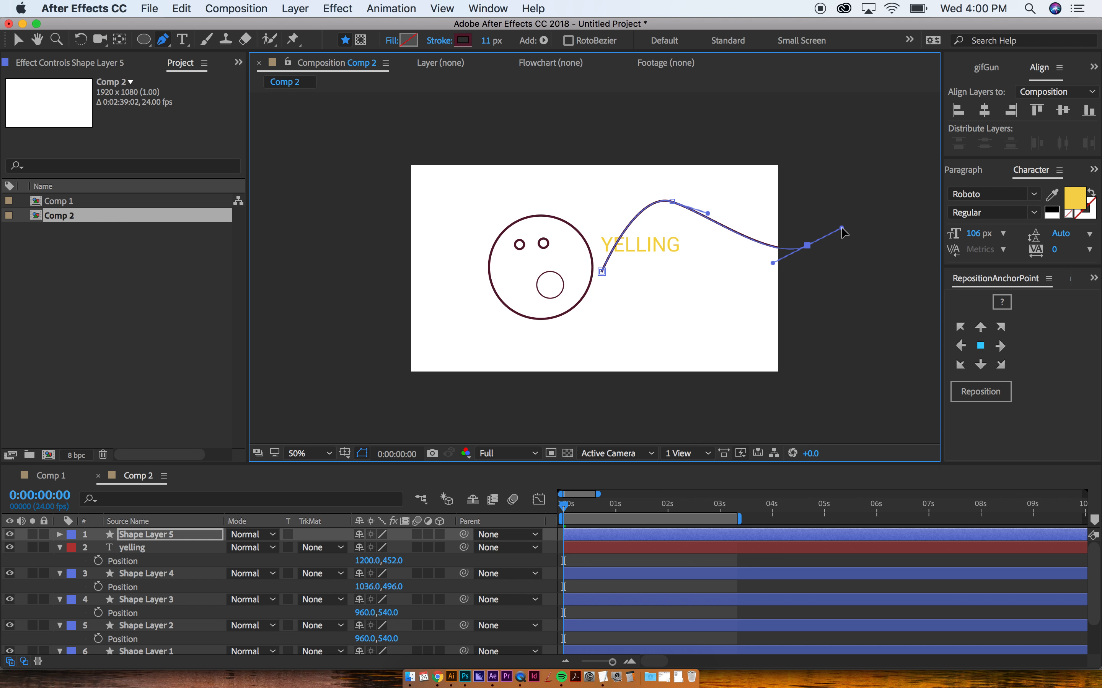
pyautogui.click(895, 168)
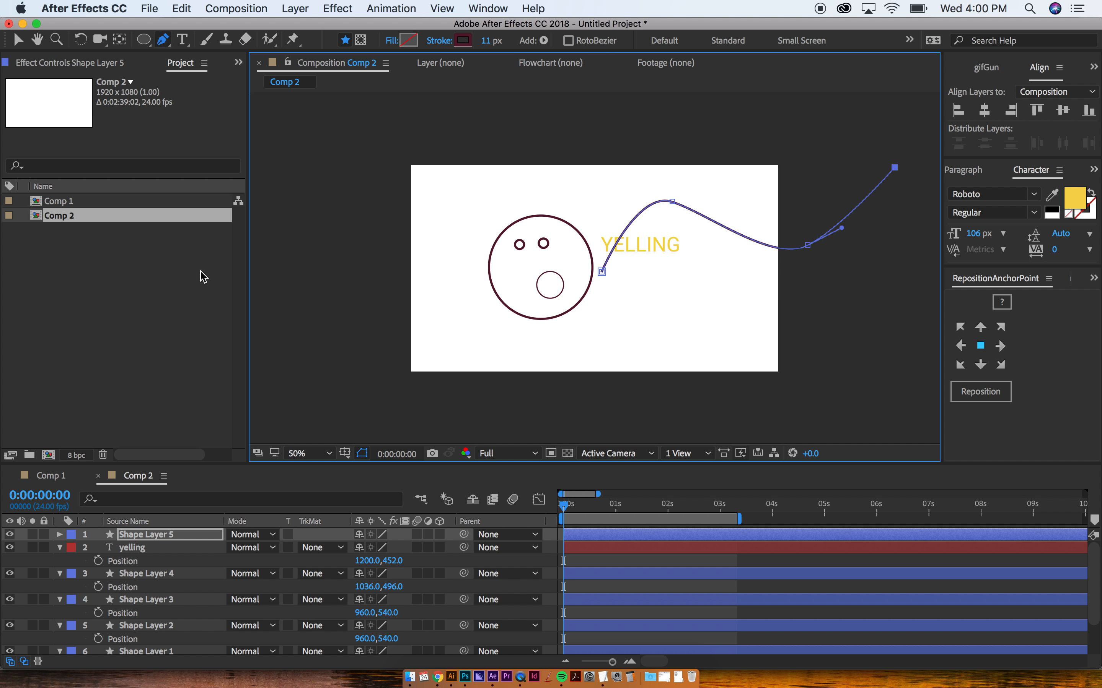
pyautogui.press('v')
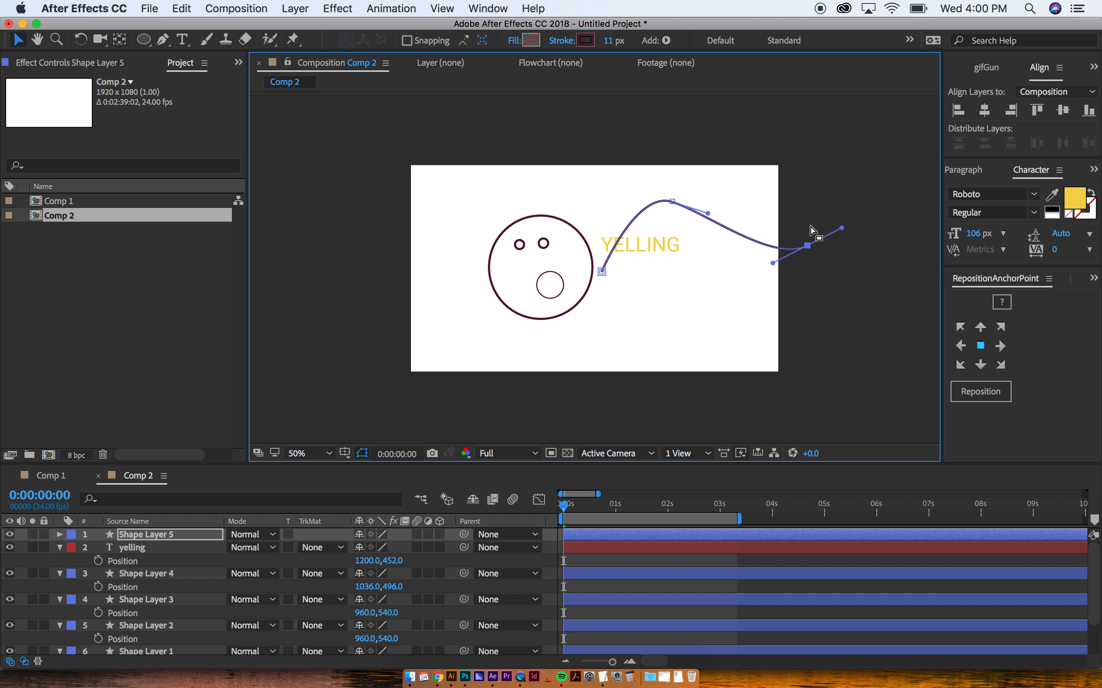
pyautogui.click(811, 227)
pyautogui.press('Delete')
pyautogui.click(639, 246)
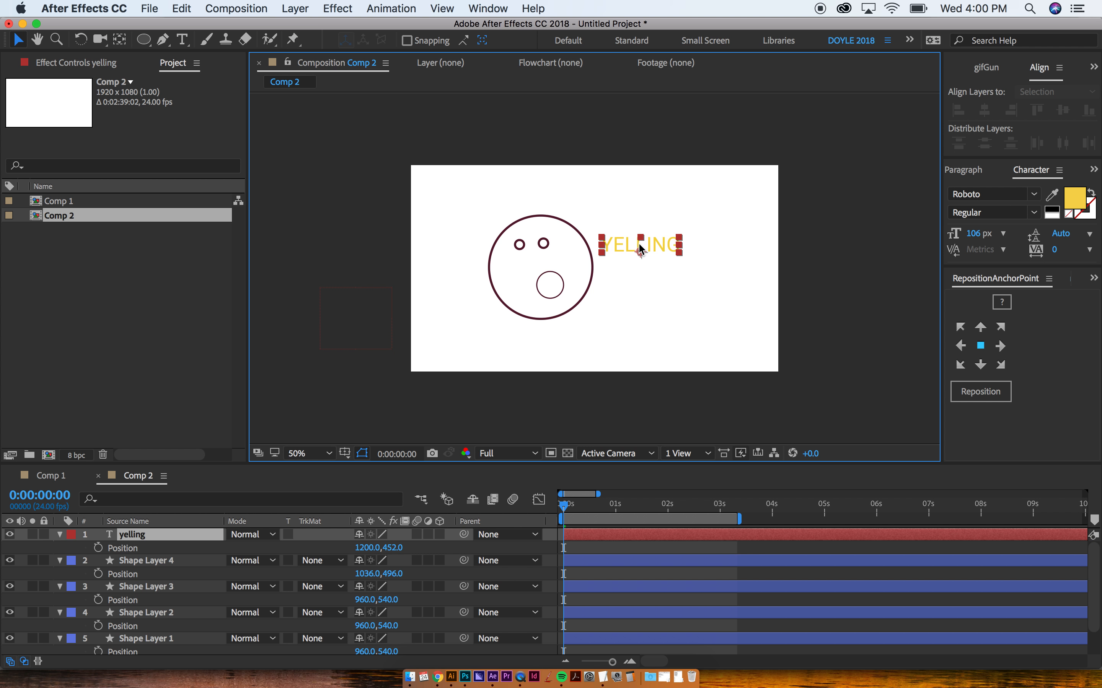
# Step: Draw a curved mask on the yelling layer from the face's edge up to the top right
pyautogui.press('g')
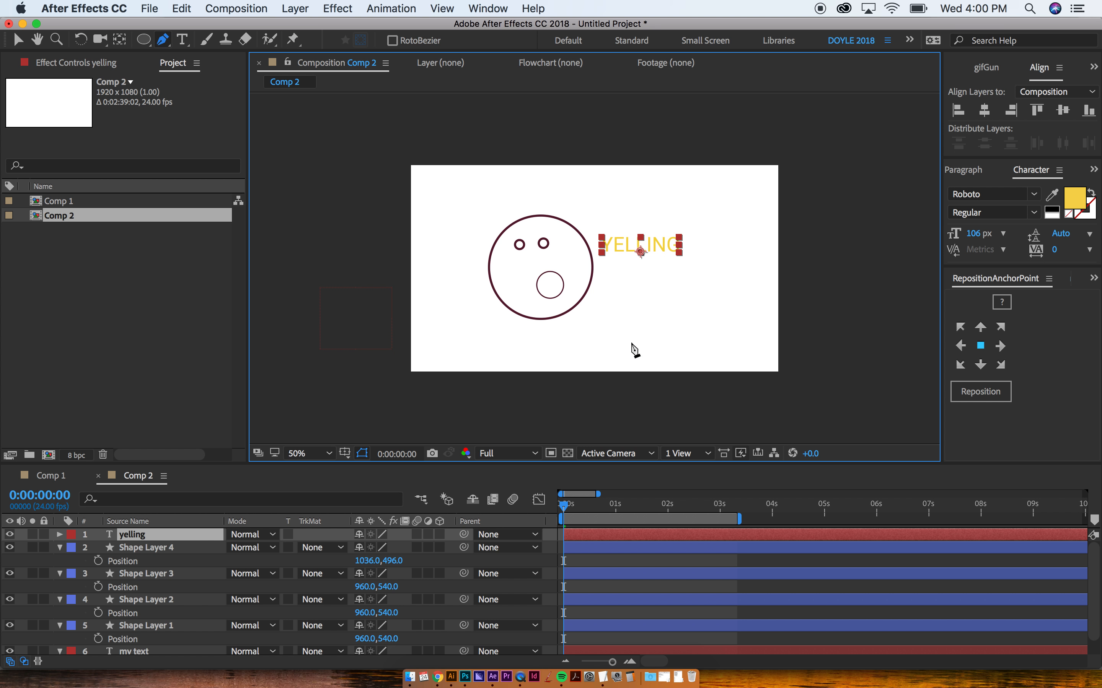
pyautogui.click(599, 270)
pyautogui.moveTo(601, 273); pyautogui.dragTo(638, 242)
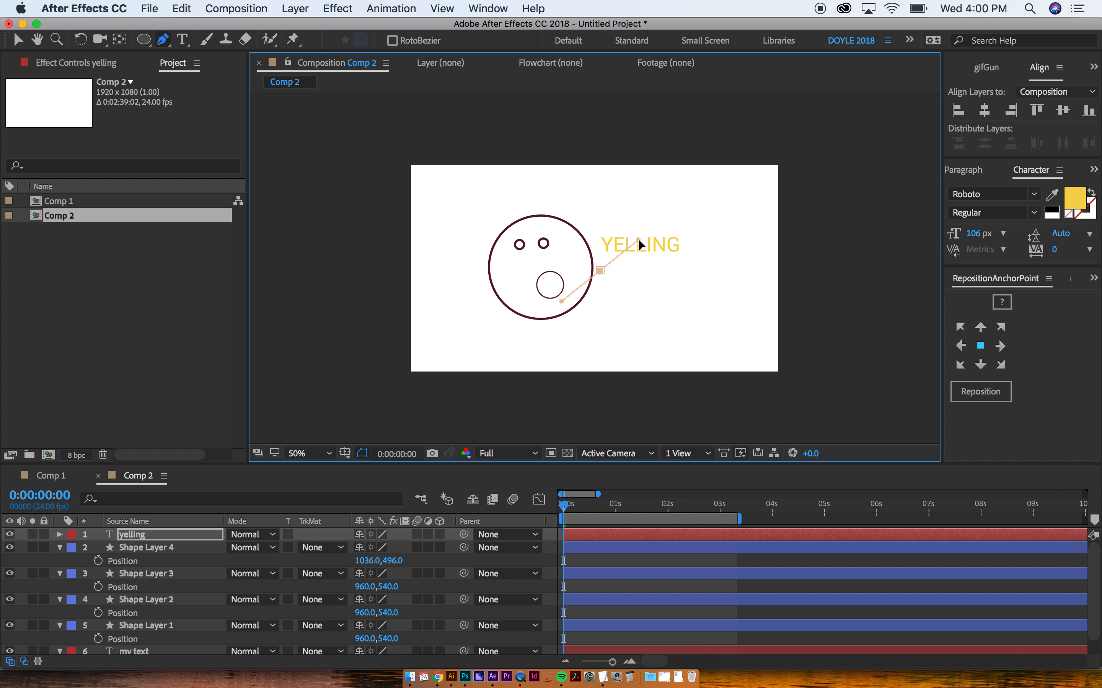
pyautogui.moveTo(705, 247); pyautogui.dragTo(733, 259)
pyautogui.moveTo(802, 179); pyautogui.dragTo(813, 151)
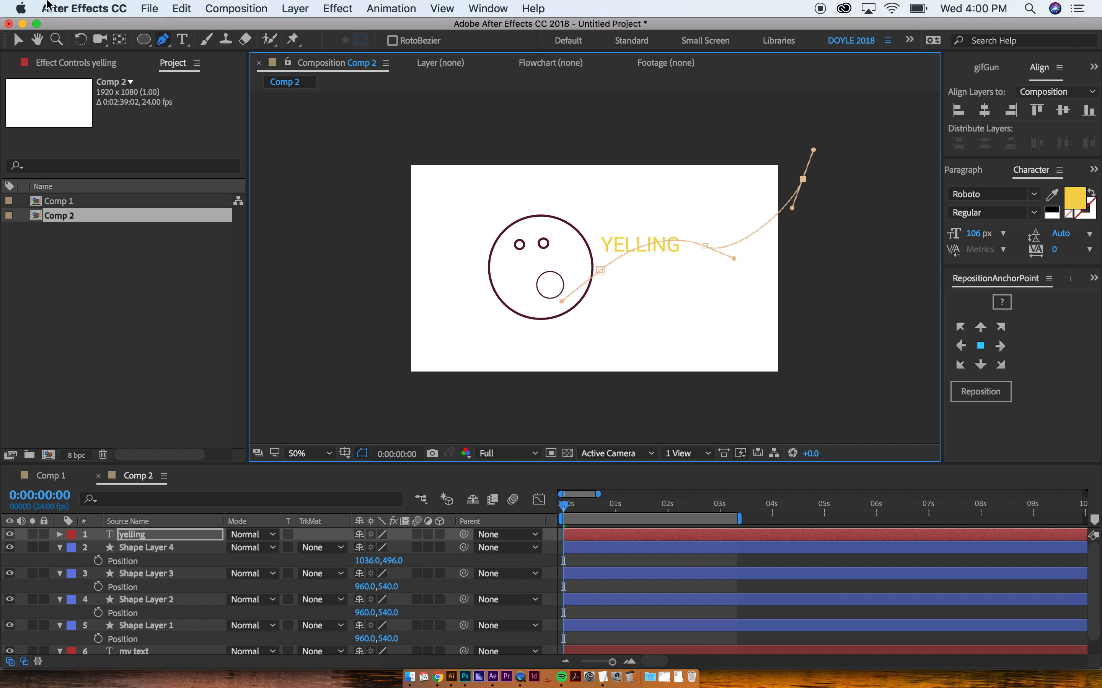
# Step: Set the yelling text's Path Options path to Mask 1
pyautogui.click(19, 42)
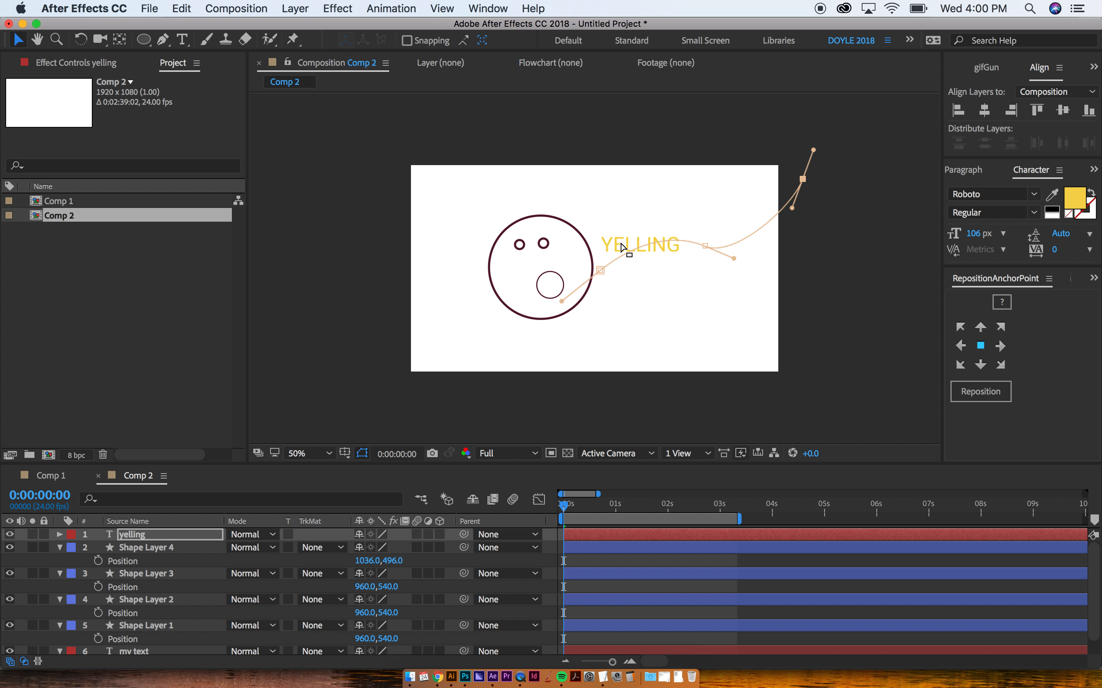
pyautogui.click(622, 247)
pyautogui.click(62, 536)
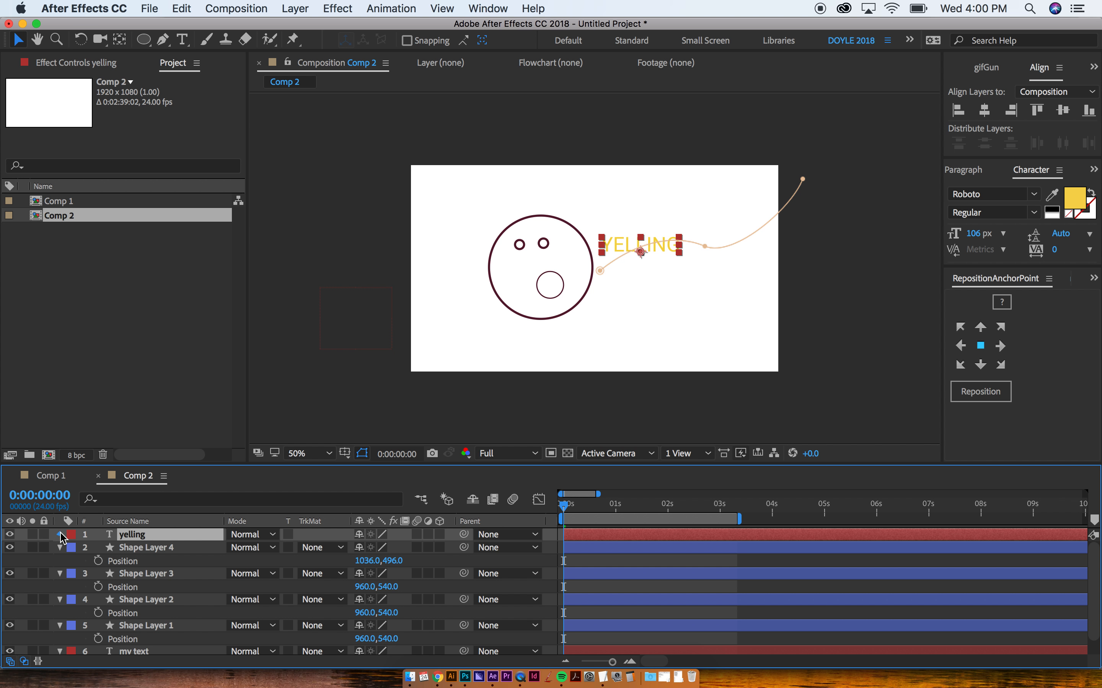
pyautogui.click(60, 536)
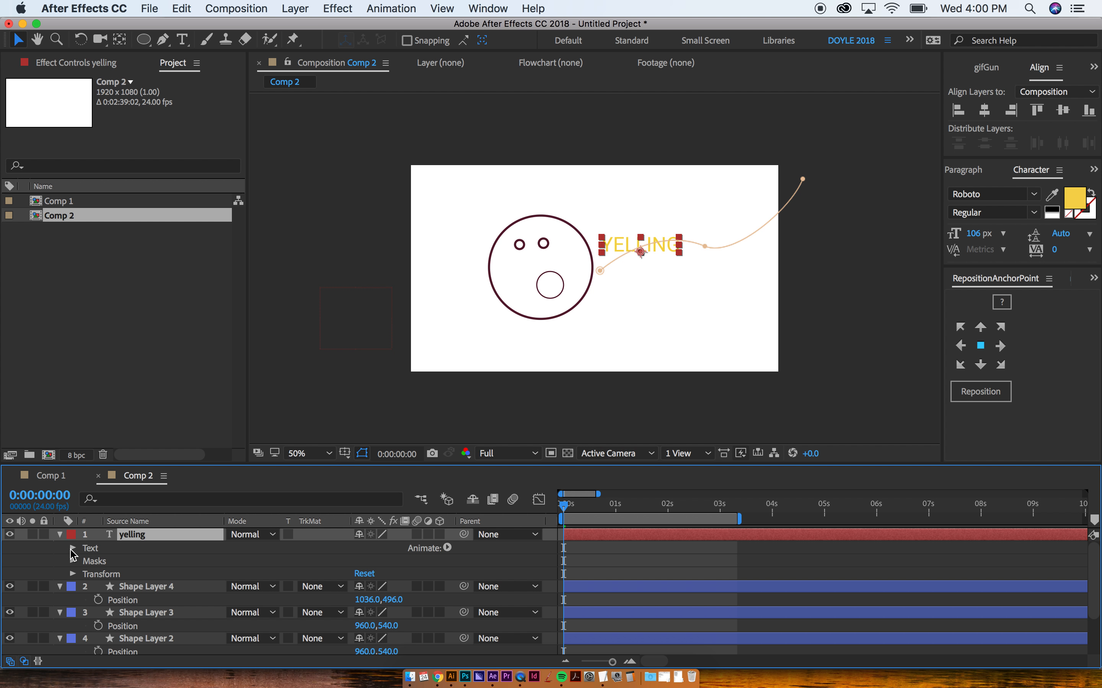
pyautogui.click(73, 548)
pyautogui.click(86, 575)
pyautogui.click(396, 592)
pyautogui.click(394, 623)
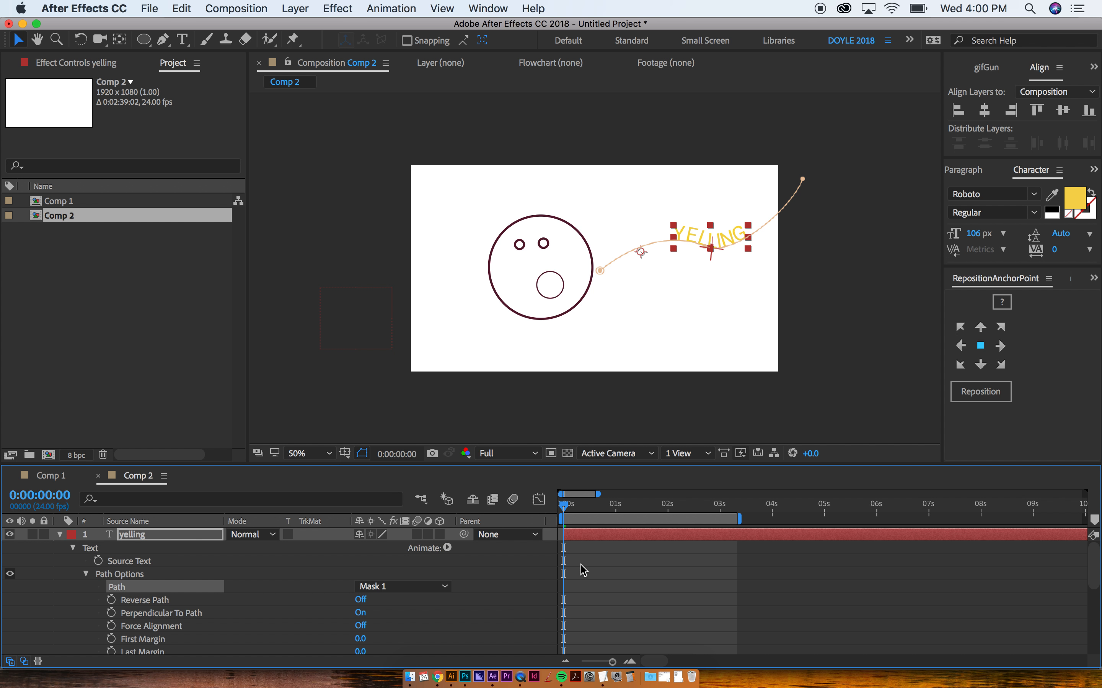
# Step: Keyframe YELLING's First Margin from -884 at 0s to 746 at 1:18
pyautogui.scroll(-2, 569, 569)
pyautogui.moveTo(360, 613); pyautogui.dragTo(150, 627)
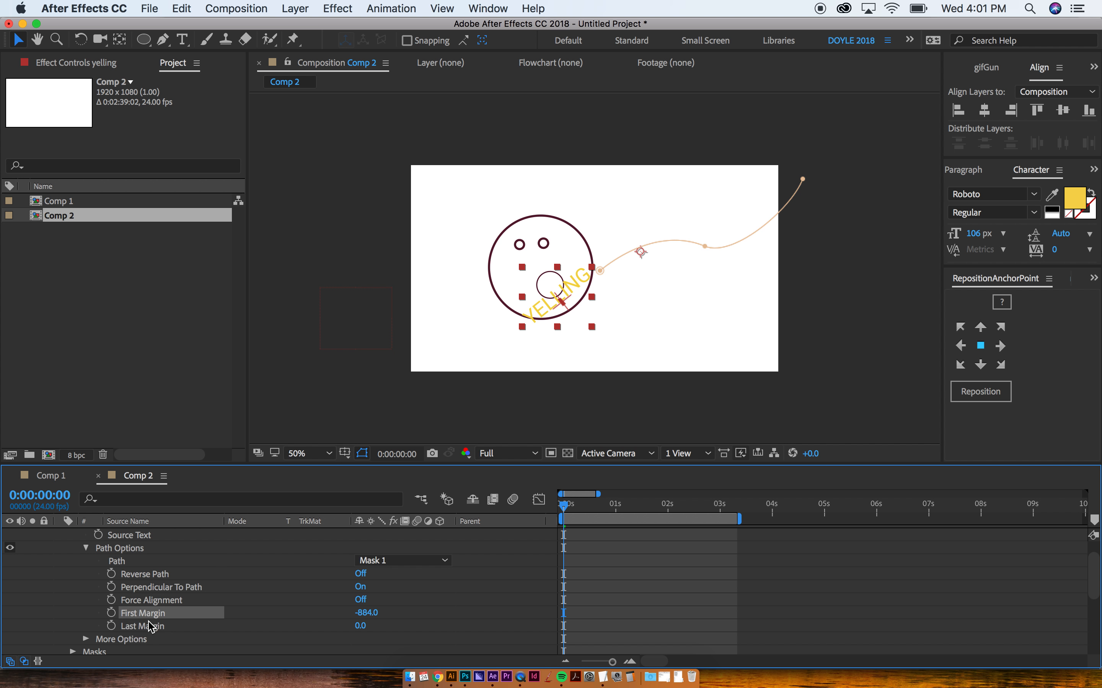
pyautogui.click(111, 613)
pyautogui.moveTo(578, 510); pyautogui.dragTo(656, 509)
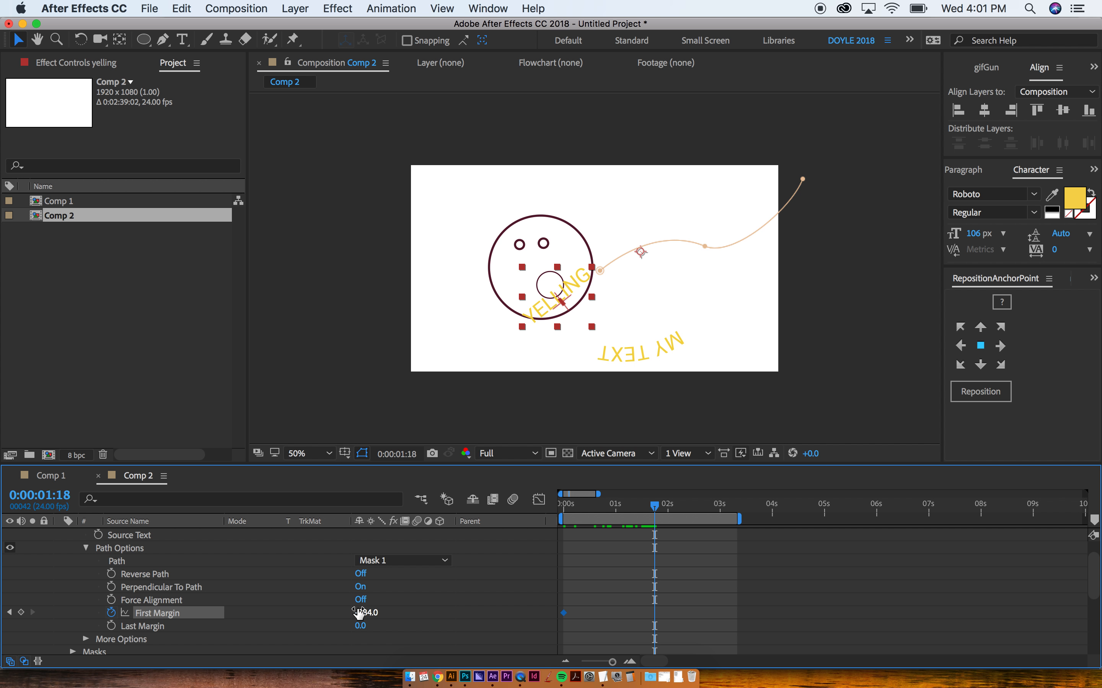
pyautogui.moveTo(367, 615); pyautogui.dragTo(510, 591)
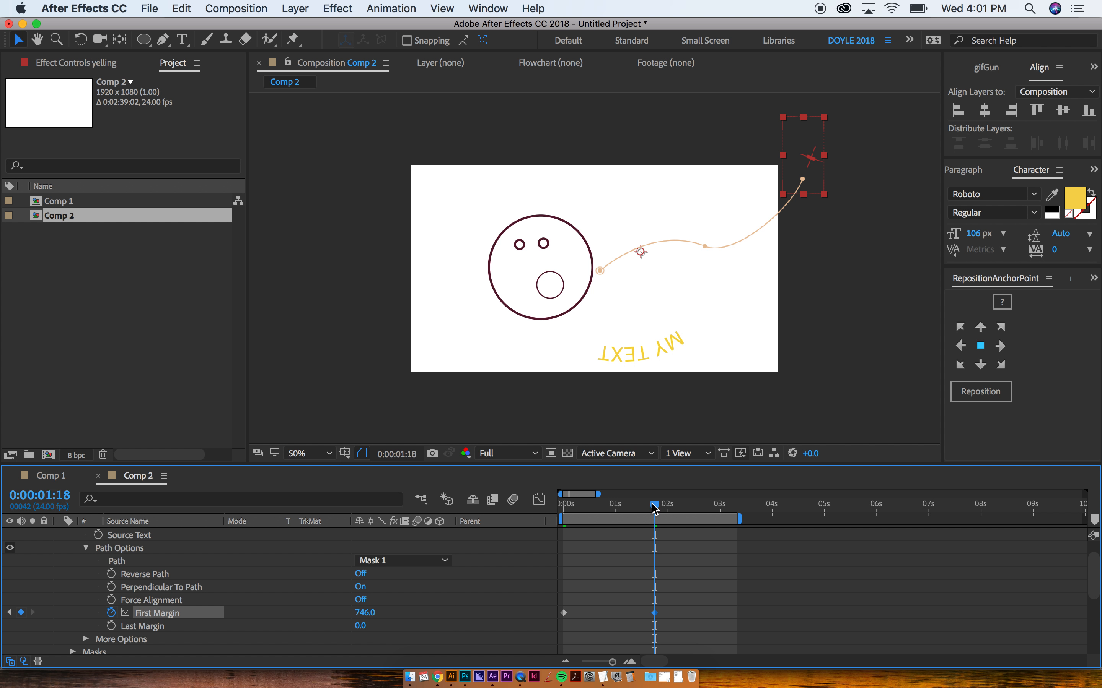
pyautogui.press('u')
pyautogui.click(146, 574)
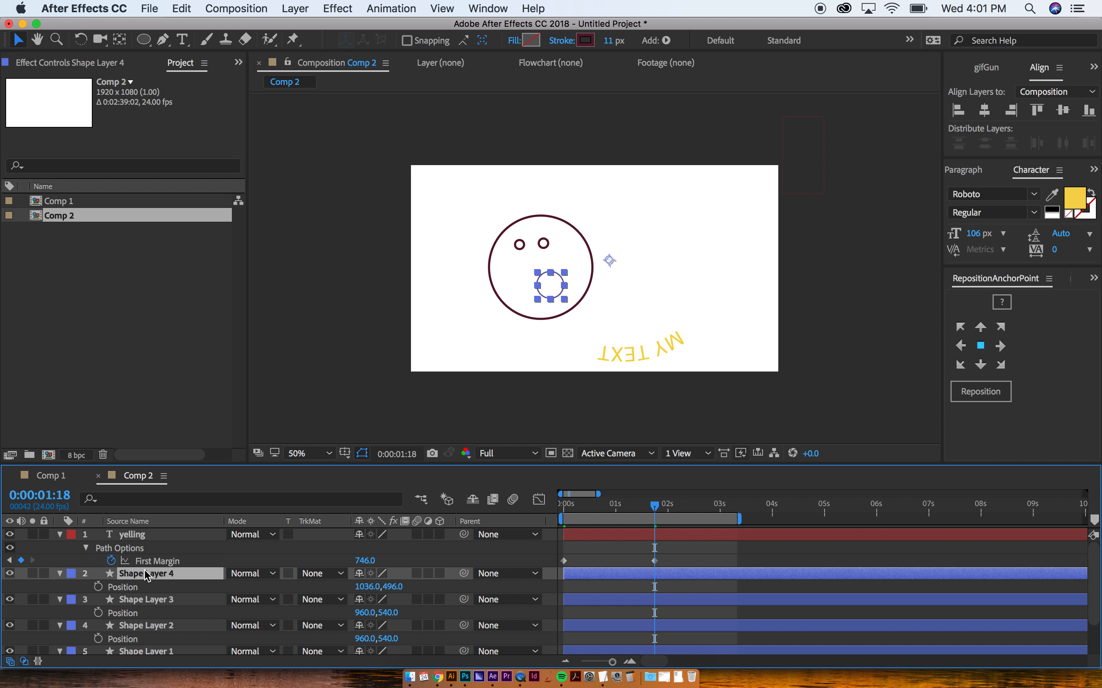
# Step: Delete the MY TEXT layer from Comp 2
pyautogui.scroll(-3, 142, 614)
pyautogui.click(138, 637)
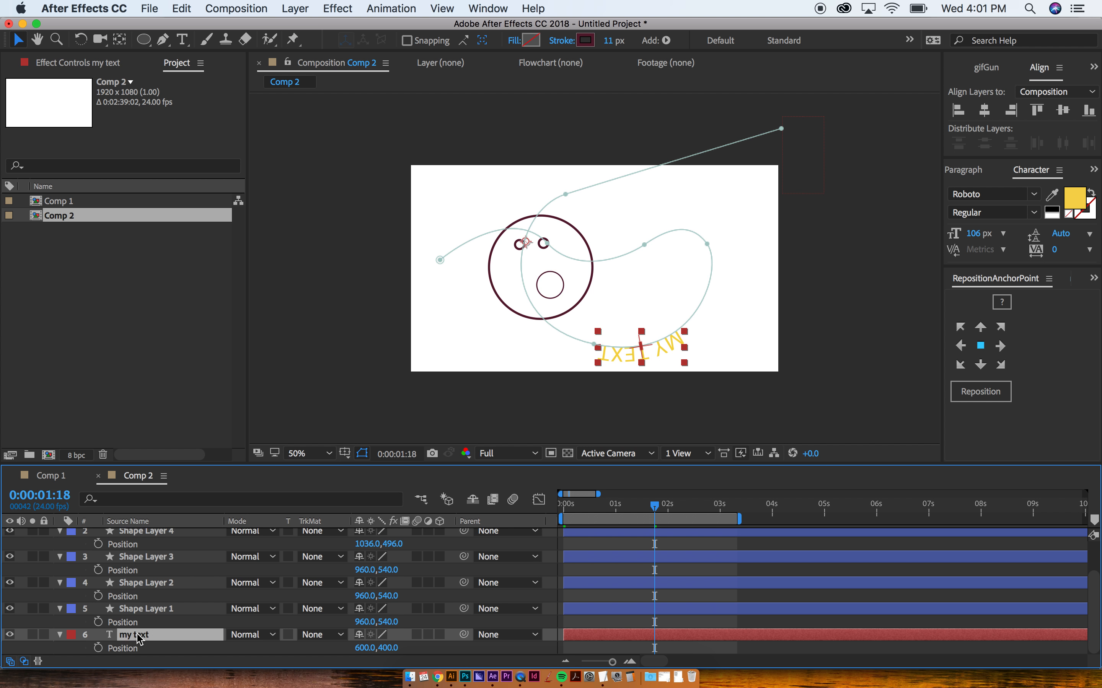
pyautogui.press('Delete')
pyautogui.click(139, 637)
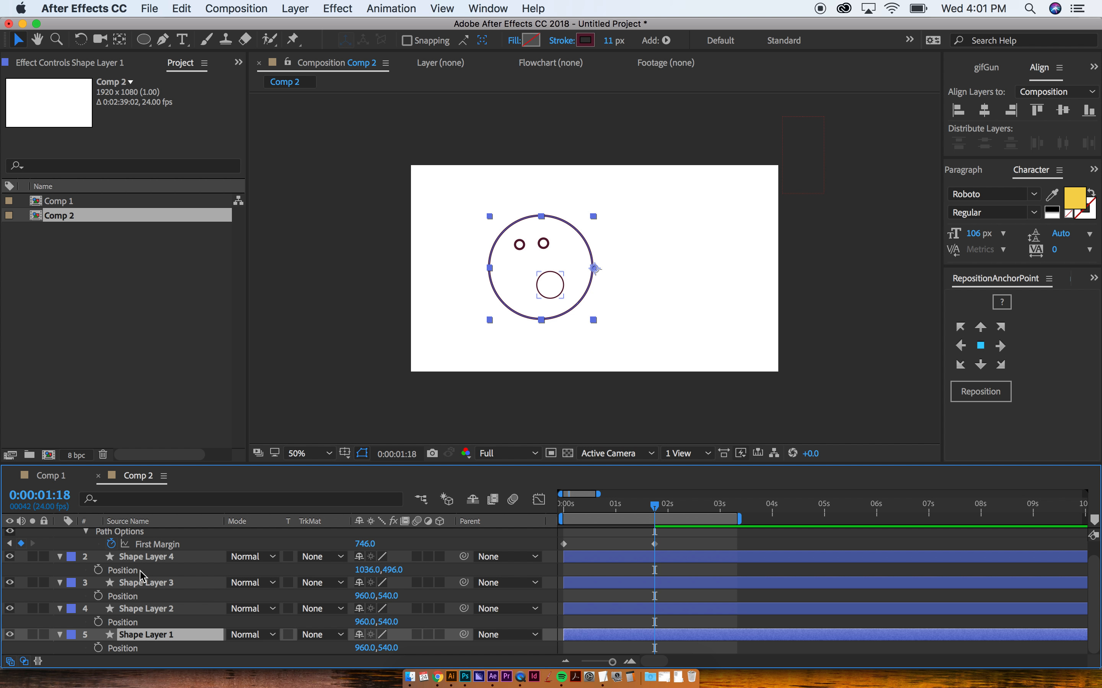
pyautogui.press('super+a')
pyautogui.press('u')
pyautogui.press('super+shift+a')
# Step: Give the face circle a white fill and send the yelling layer to the bottom
pyautogui.click(146, 575)
pyautogui.click(490, 276)
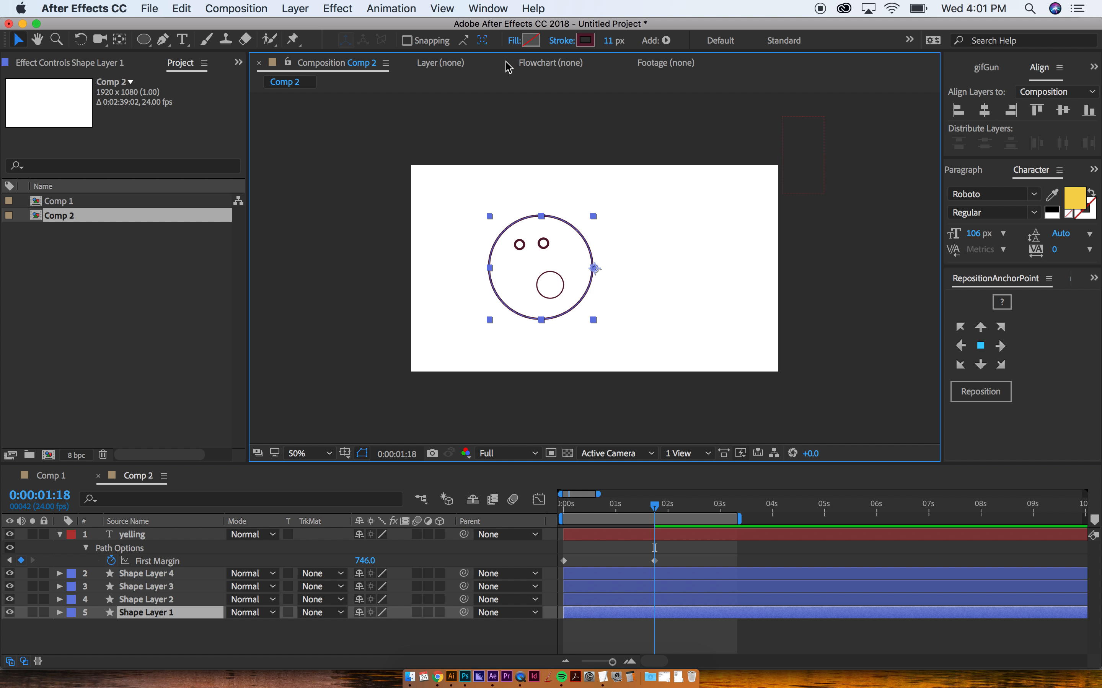
pyautogui.click(530, 41)
pyautogui.click(369, 423)
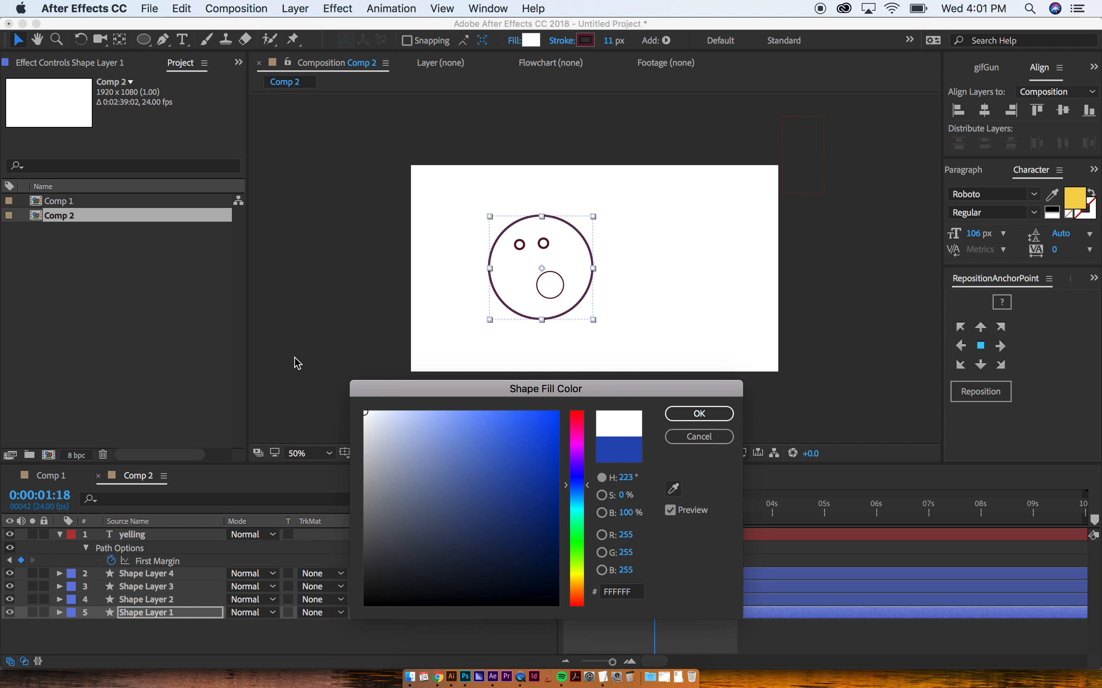
pyautogui.press('Return')
pyautogui.click(588, 534)
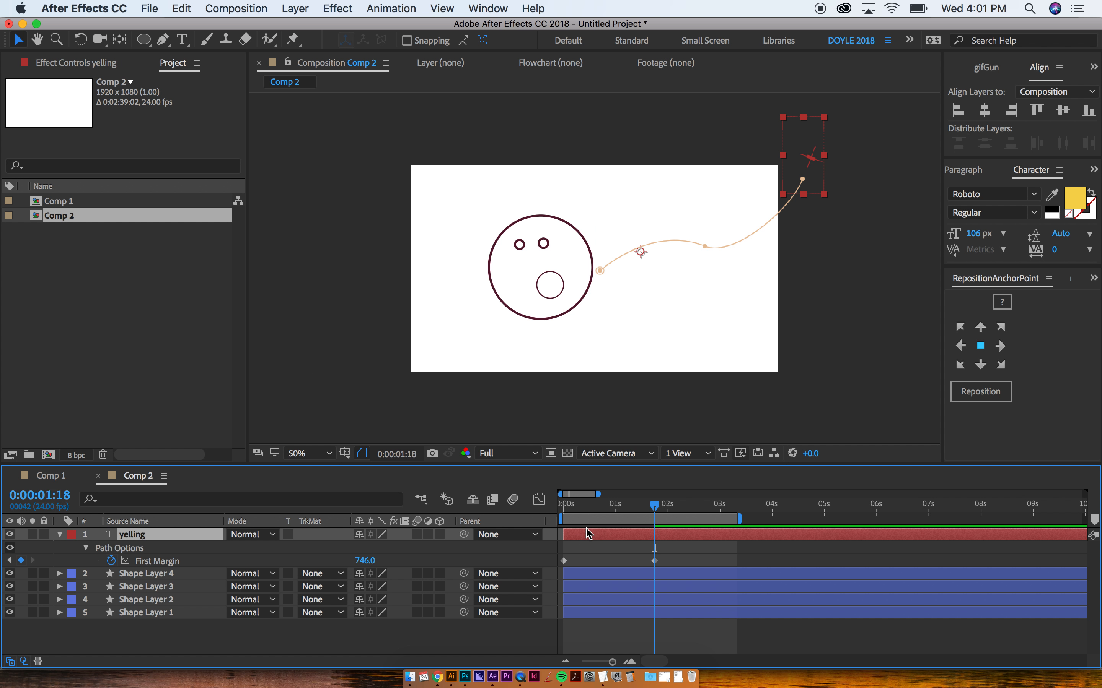
pyautogui.press('super+shift+bracketleft')
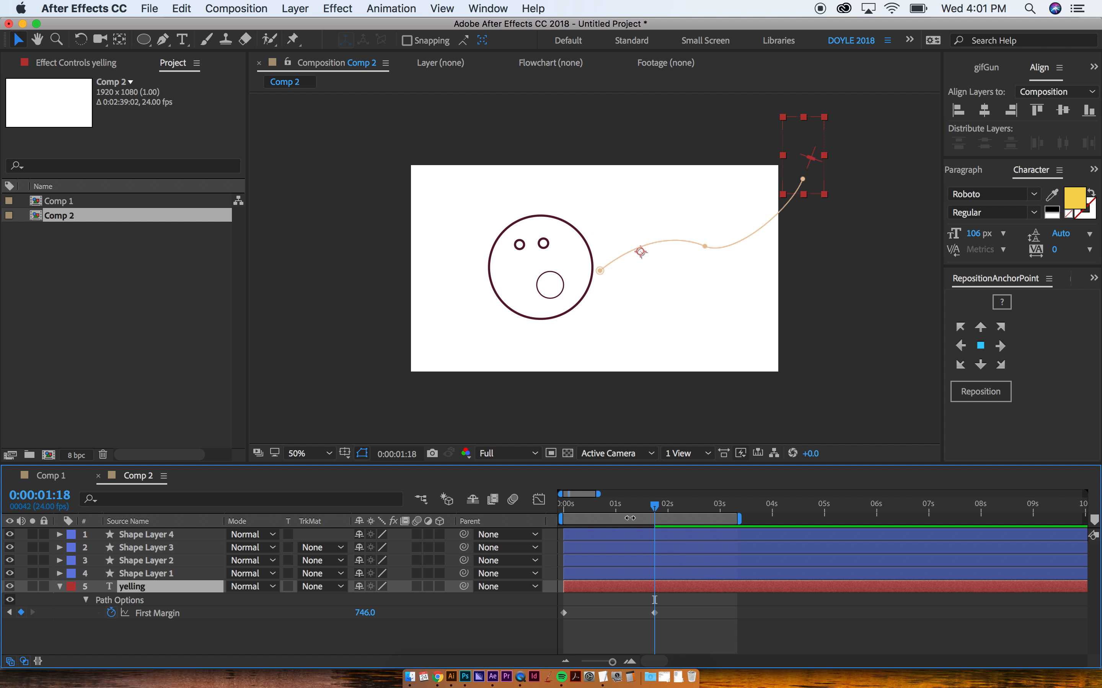
# Step: Move YELLING's 746 First Margin keyframe to 1:07, end the work area there, and preview
pyautogui.moveTo(629, 509); pyautogui.dragTo(591, 505)
pyautogui.press('space')
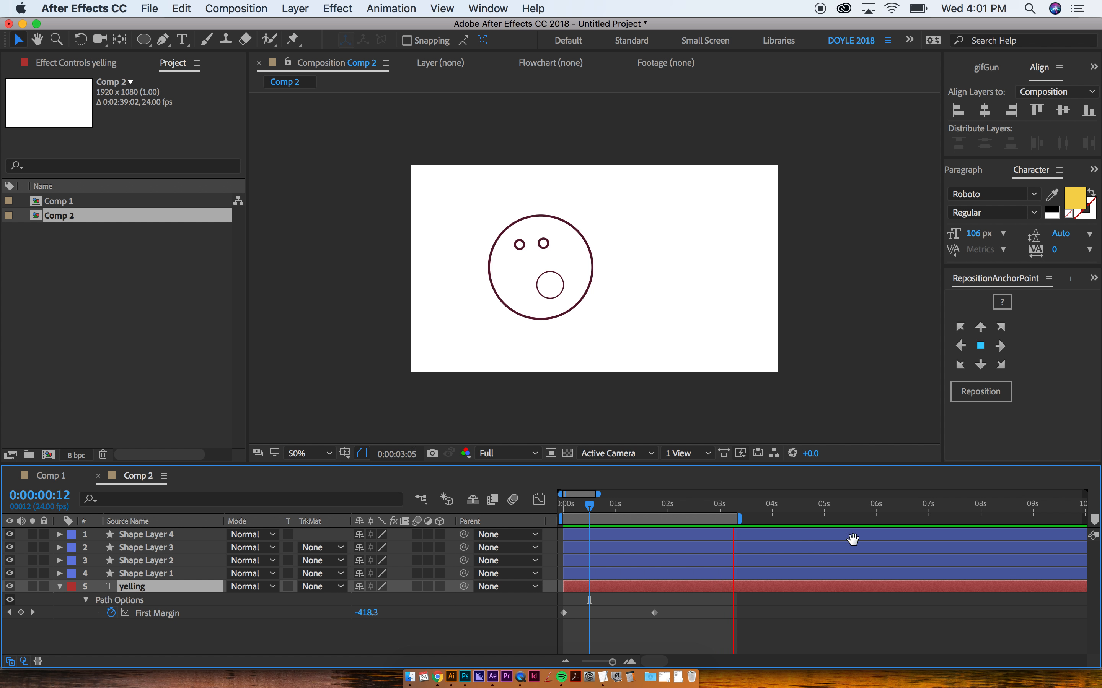
pyautogui.click(630, 505)
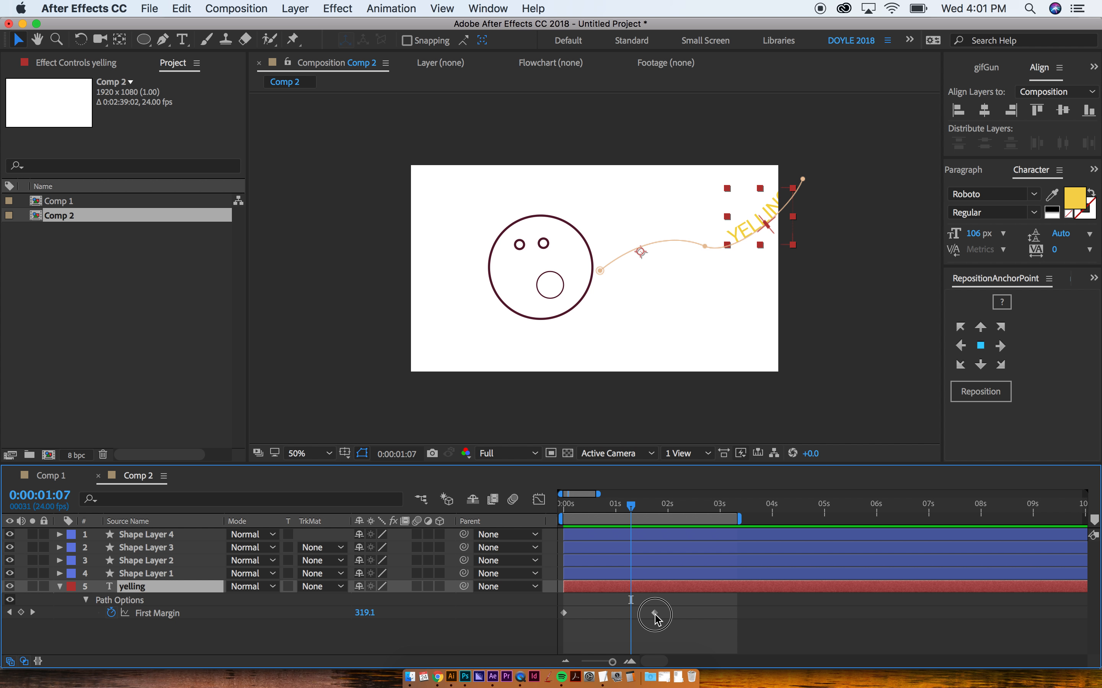
pyautogui.moveTo(654, 615); pyautogui.dragTo(631, 612)
pyautogui.press('n')
pyautogui.press('space')
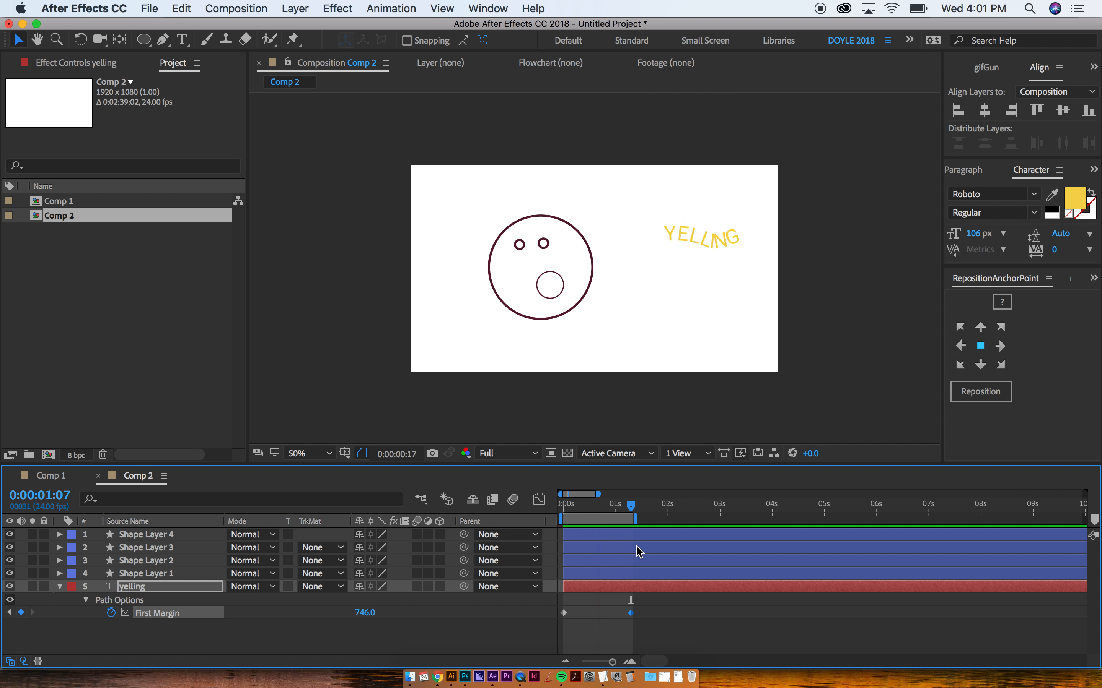
pyautogui.press('space')
pyautogui.click(845, 268)
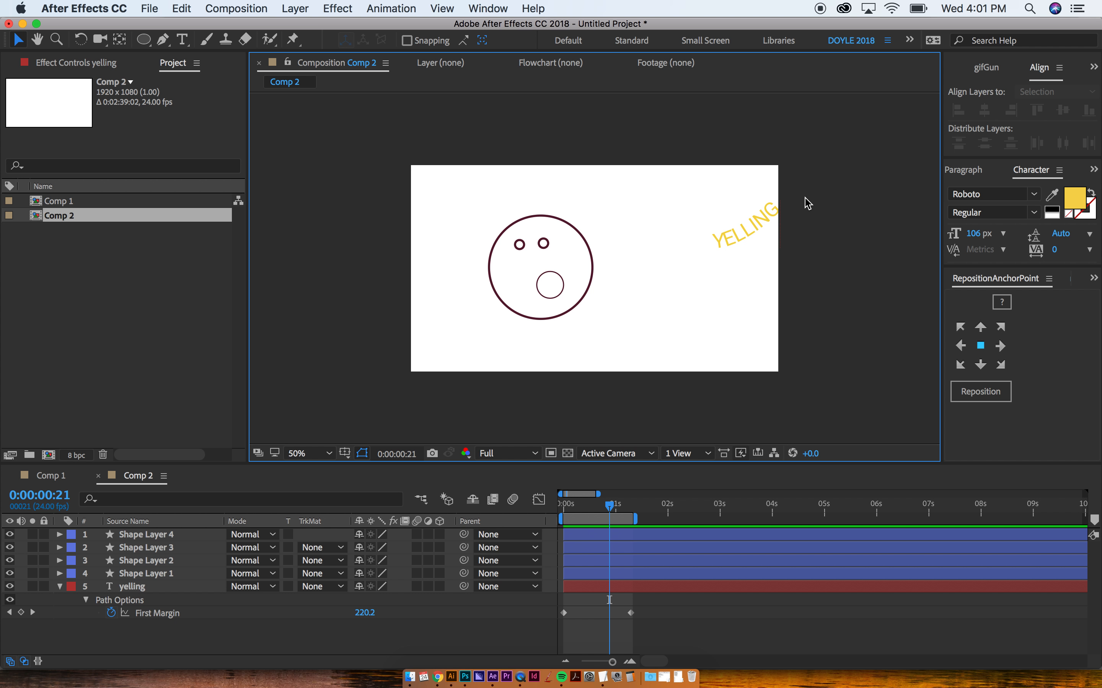
pyautogui.press('super+t')
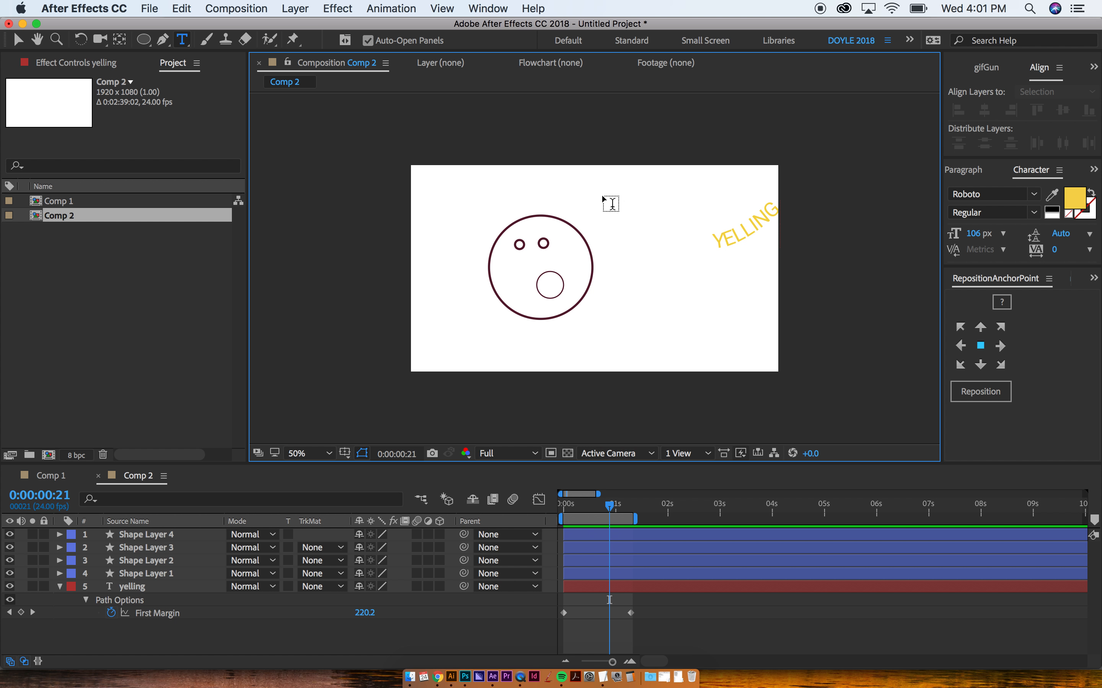
pyautogui.click(602, 196)
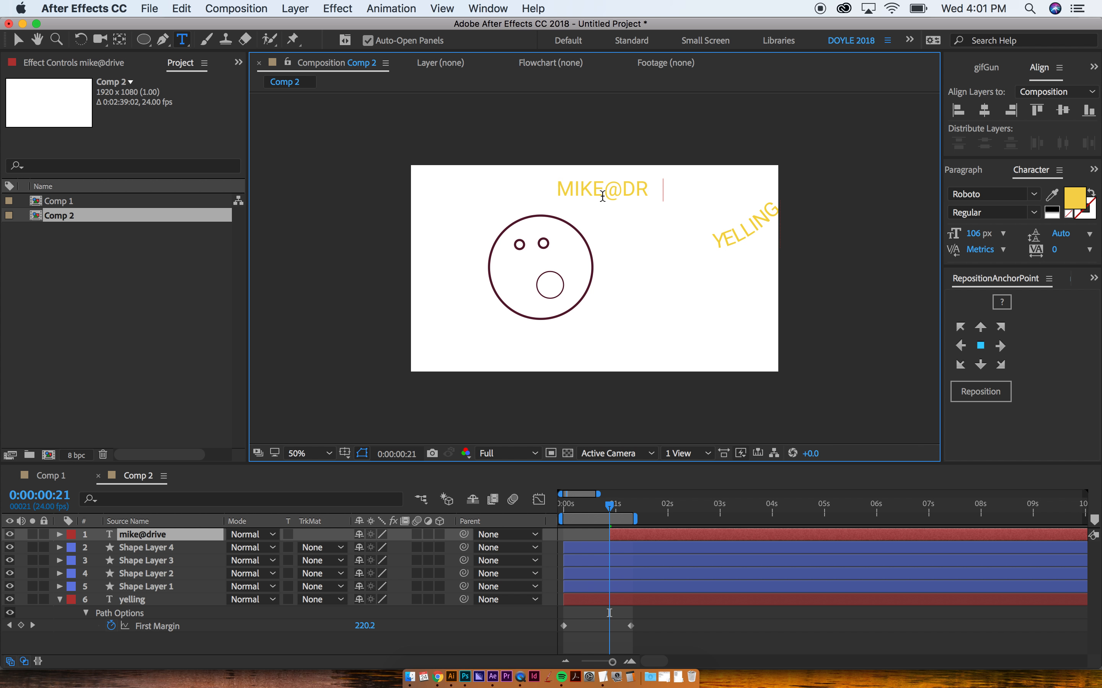
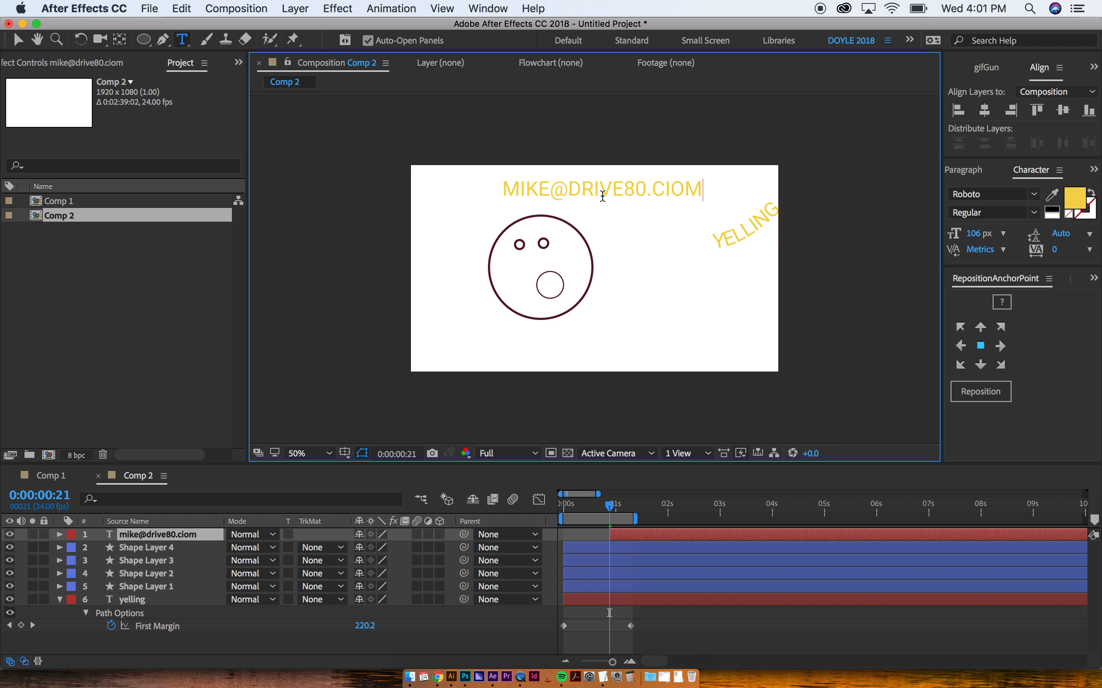
pyautogui.write('om')
pyautogui.press('Escape')
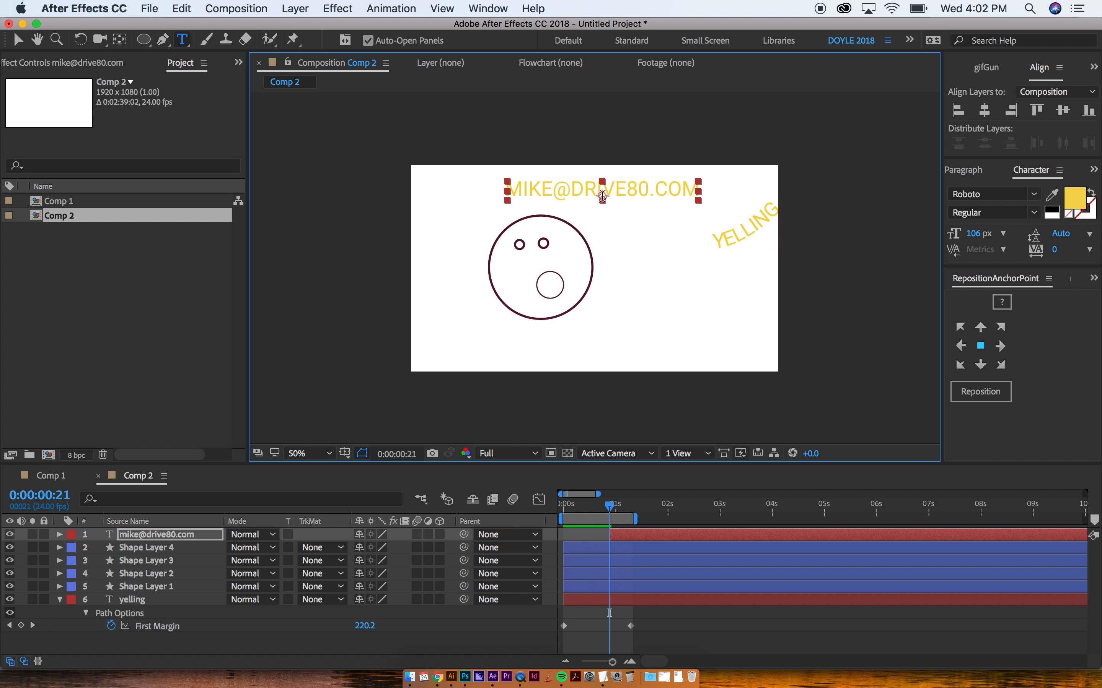
# Step: Shift the e-mail text slightly left and select its domain part for editing
pyautogui.click(19, 40)
pyautogui.click(635, 172)
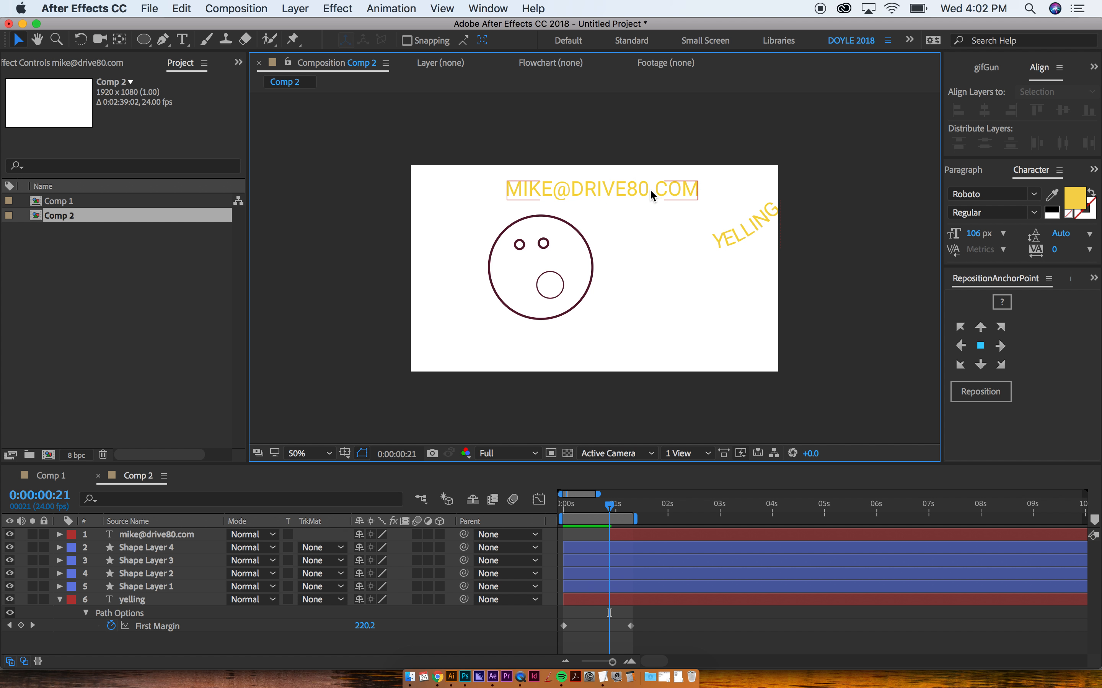
pyautogui.moveTo(651, 192); pyautogui.dragTo(634, 184)
pyautogui.click(716, 172)
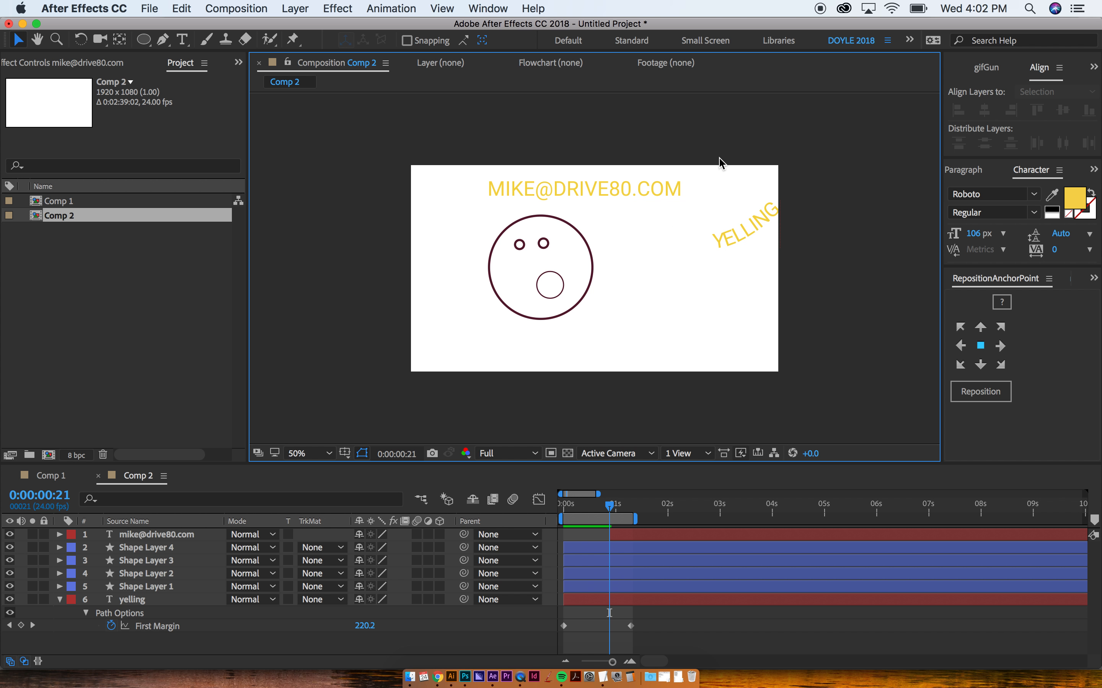
pyautogui.click(607, 196)
pyautogui.doubleClick(567, 189)
pyautogui.click(554, 189)
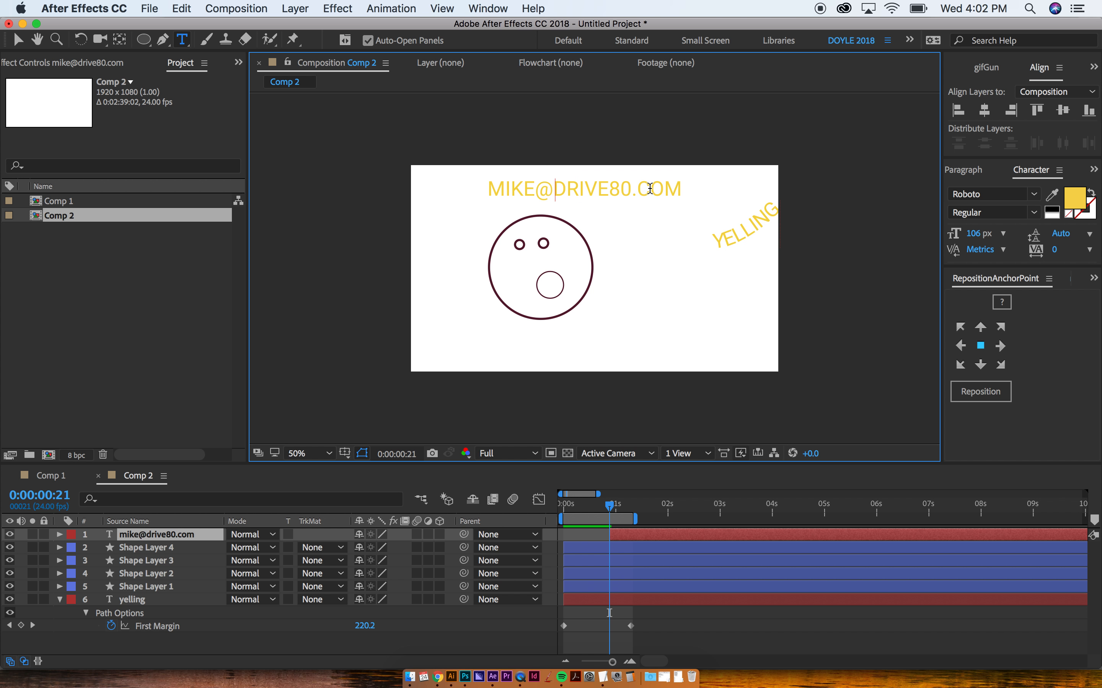
pyautogui.keyDown('shift'); pyautogui.click(679, 189); pyautogui.keyUp('shift')
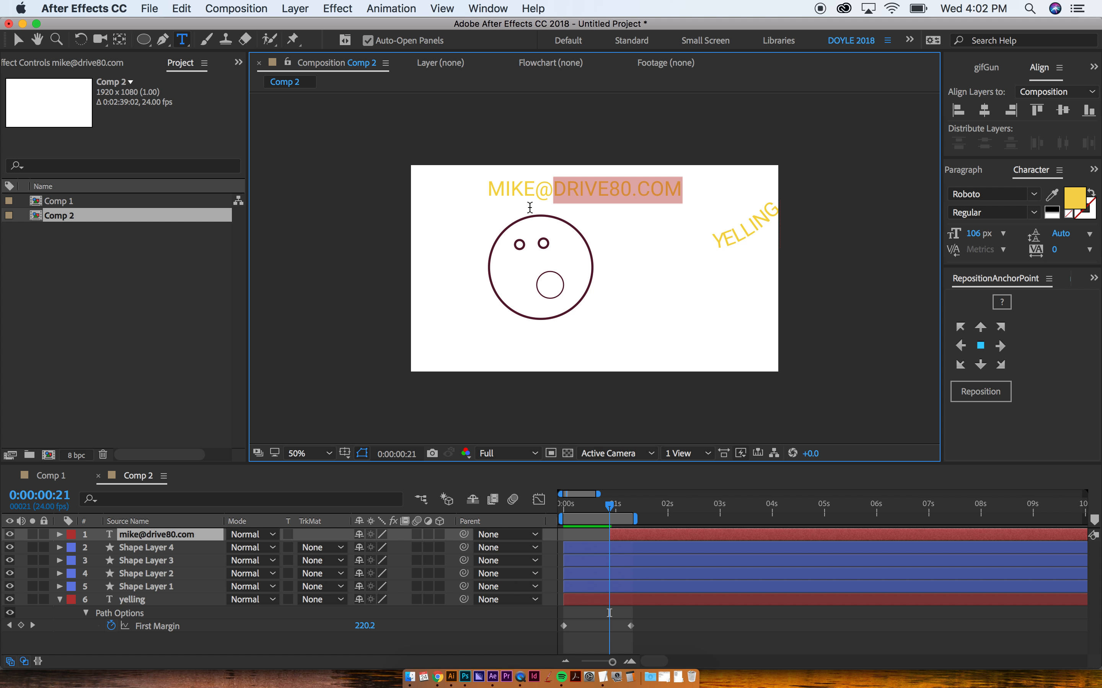